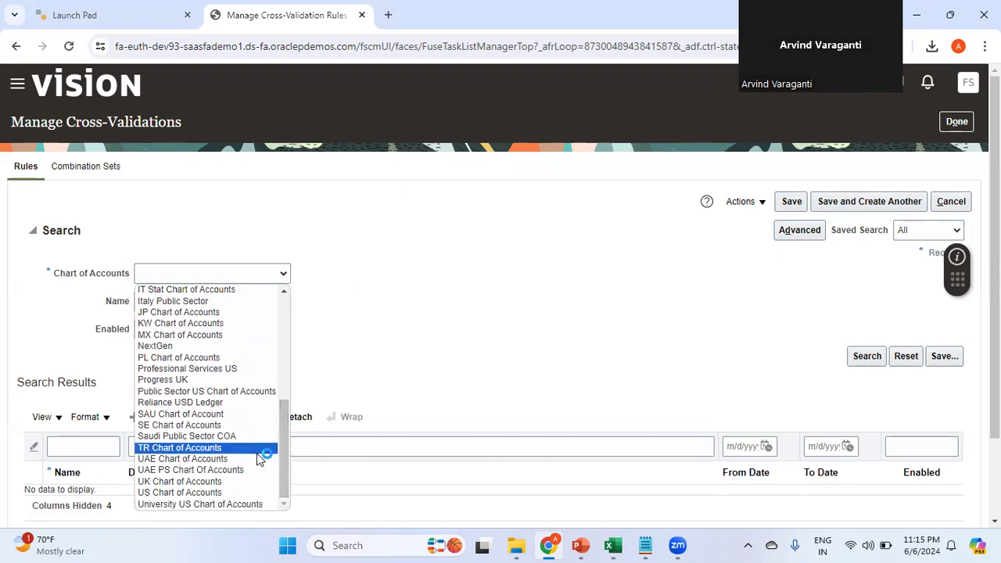
Search the cross-validation rules for the Reliance USD Ledger chart of accounts.
{"action": "left_click", "coordinate": [191, 402]}
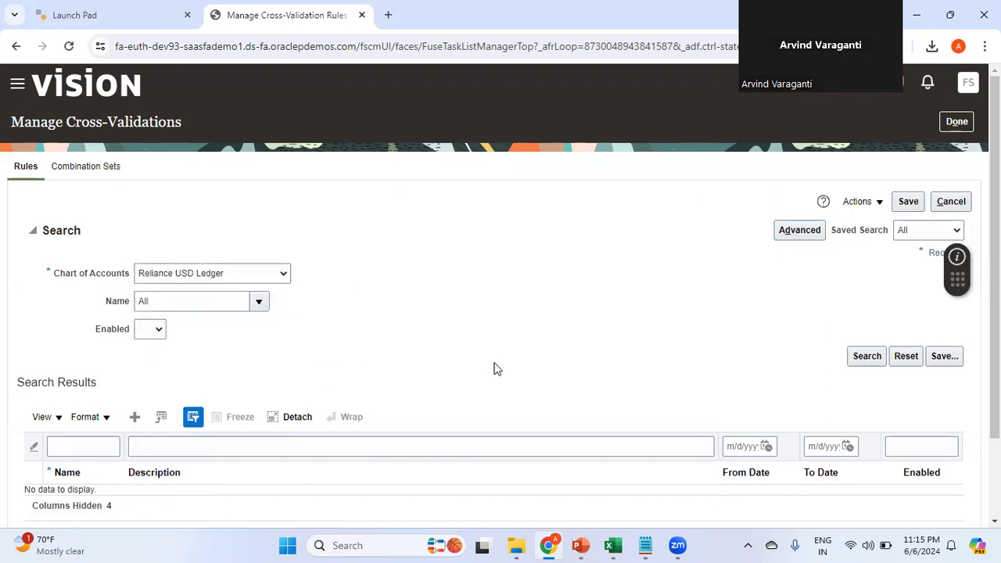
{"action": "left_click", "coordinate": [860, 357]}
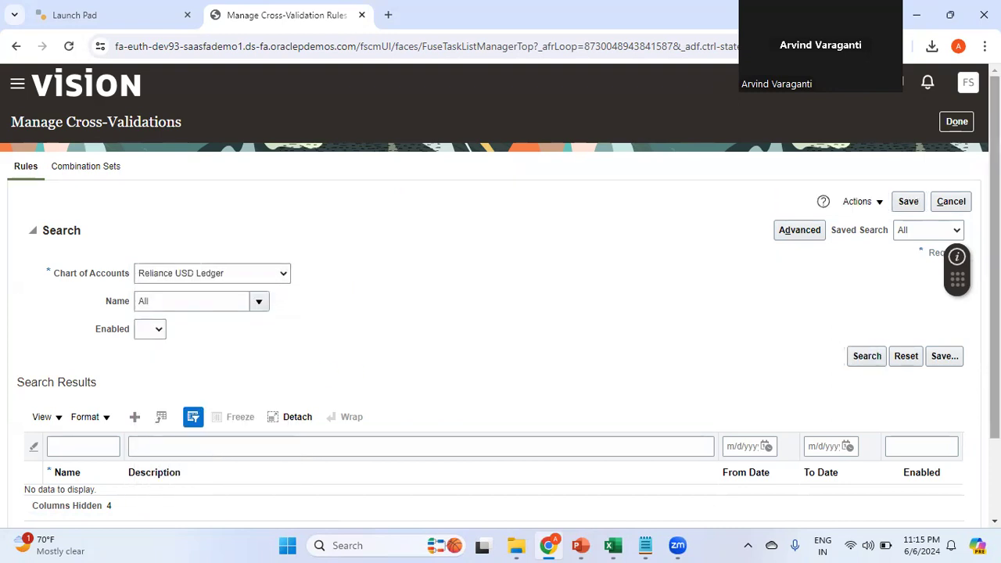
{"action": "scroll", "coordinate": [413, 404], "scroll_direction": "down", "scroll_amount": 2}
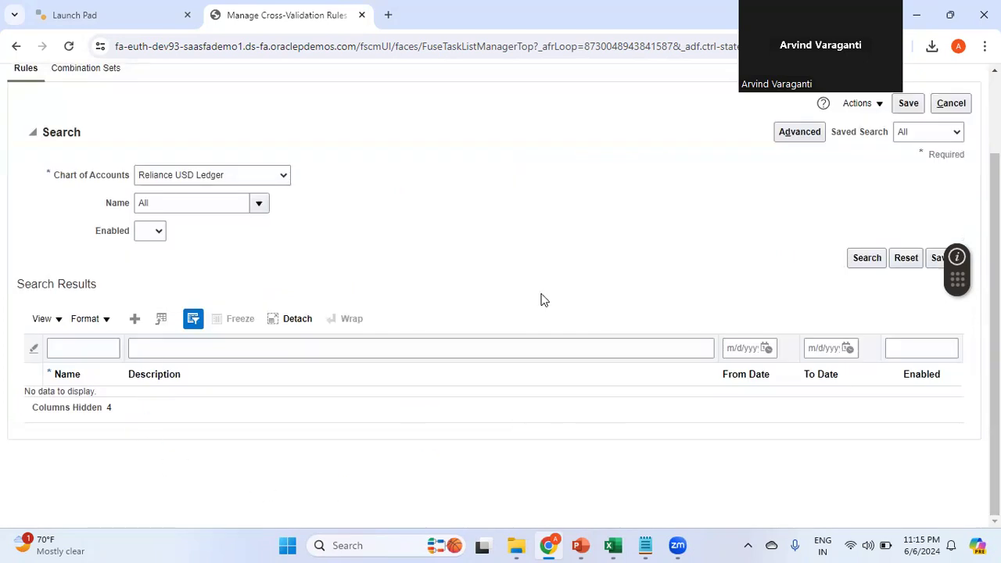
Add a rule named BS_CC with the description "Only Cost Center 0000 is allowed against Balance Sheet Accounts".
{"action": "left_click", "coordinate": [136, 320]}
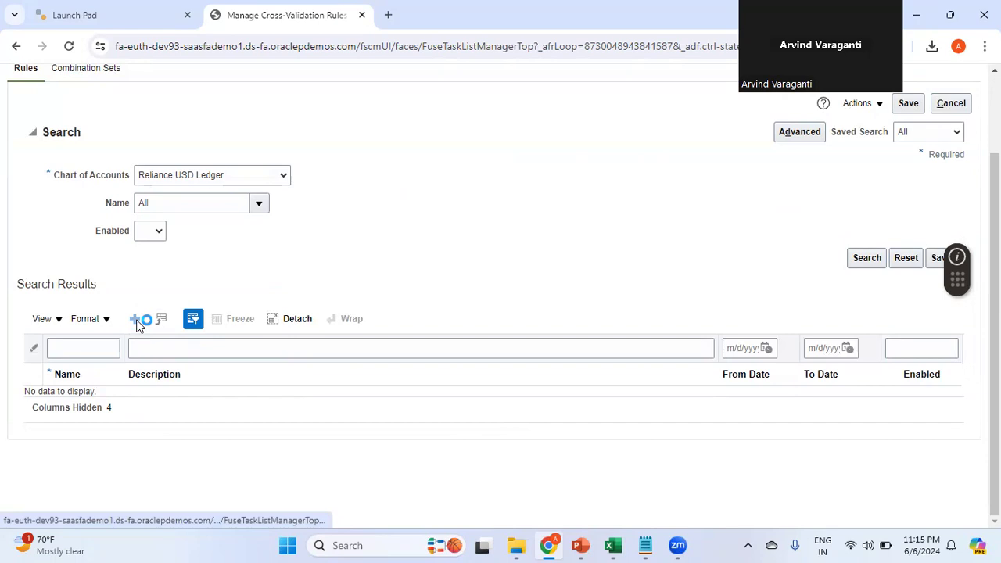
{"action": "scroll", "coordinate": [312, 419], "scroll_direction": "down", "scroll_amount": 1}
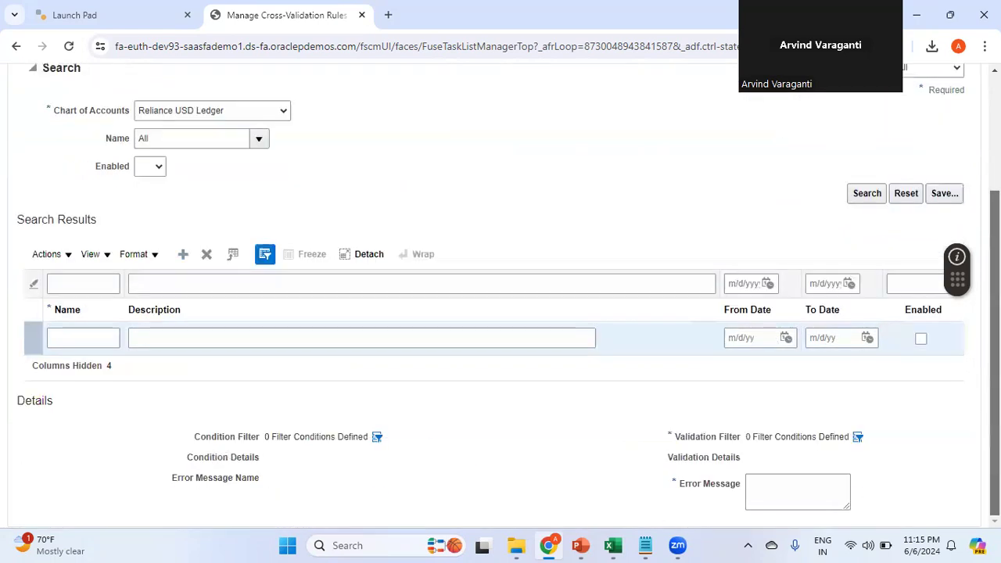
{"action": "left_click", "coordinate": [77, 341]}
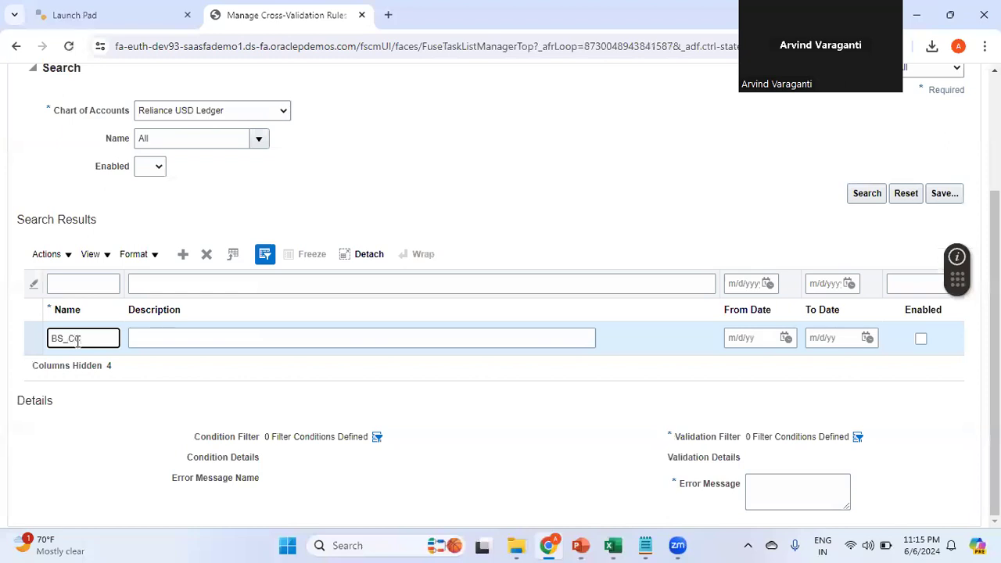
{"action": "left_click", "coordinate": [157, 336]}
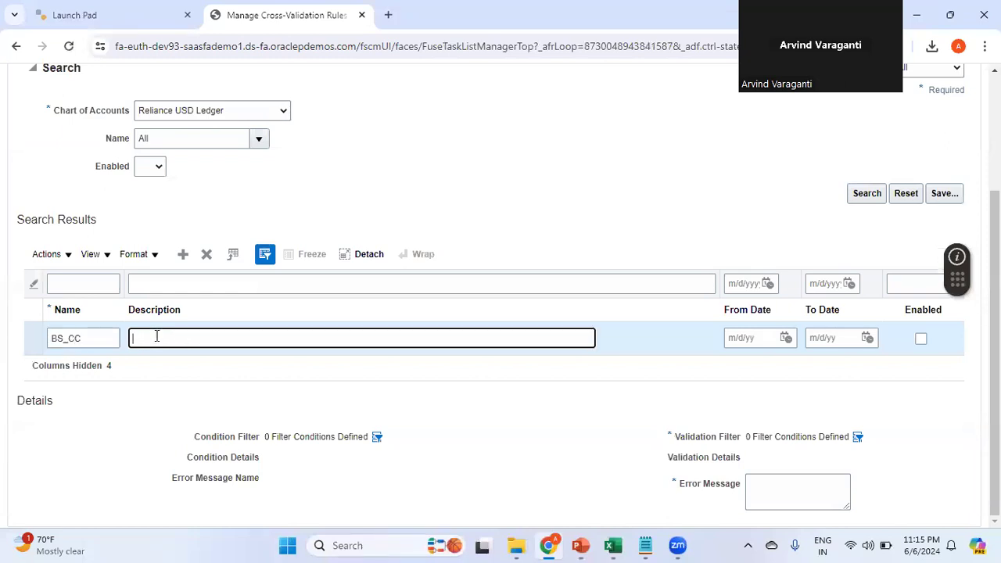
{"action": "type", "text": "Only Cost Center "}
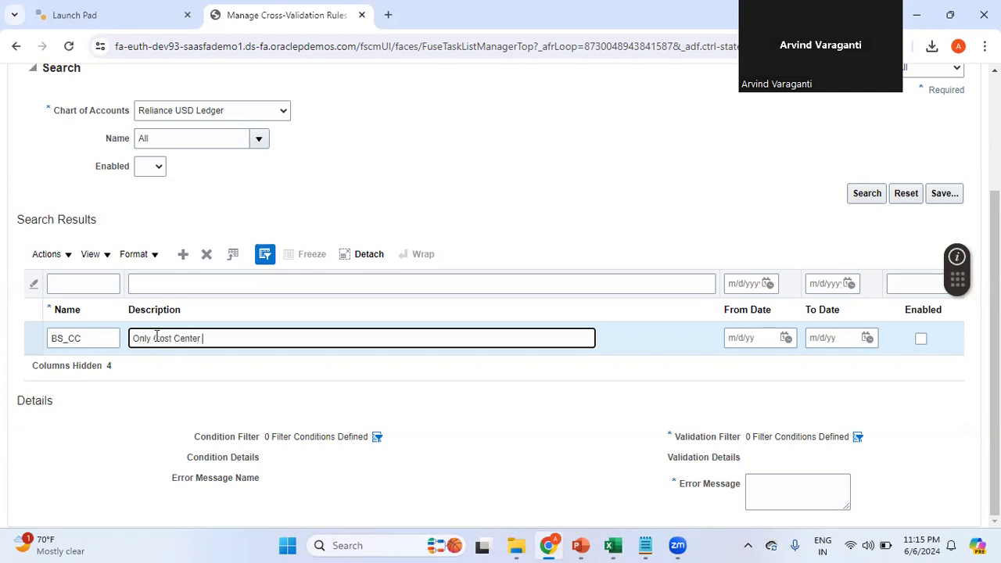
{"action": "type", "text": "0000 is allowed against Bala"}
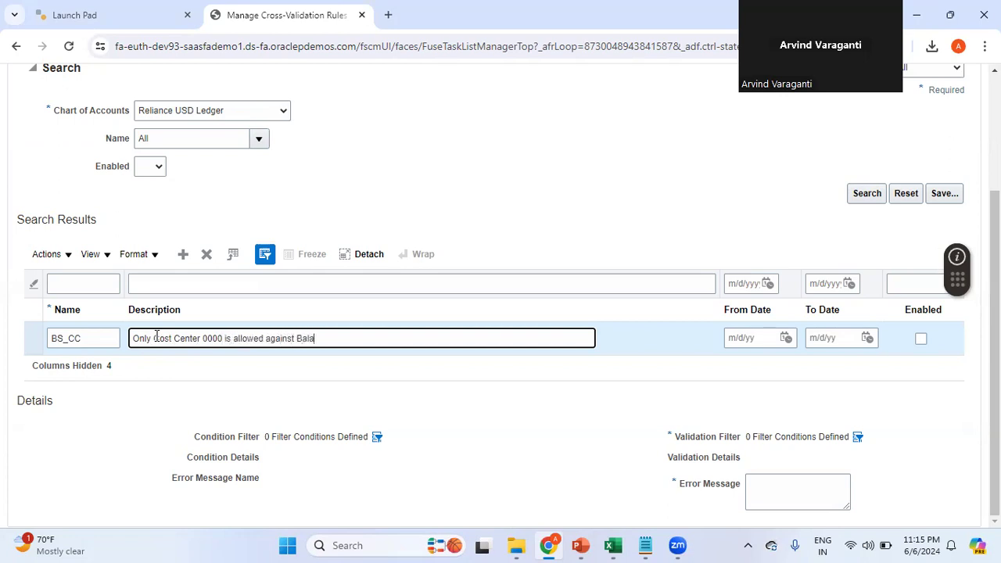
{"action": "type", "text": "nce Sheets Accounts"}
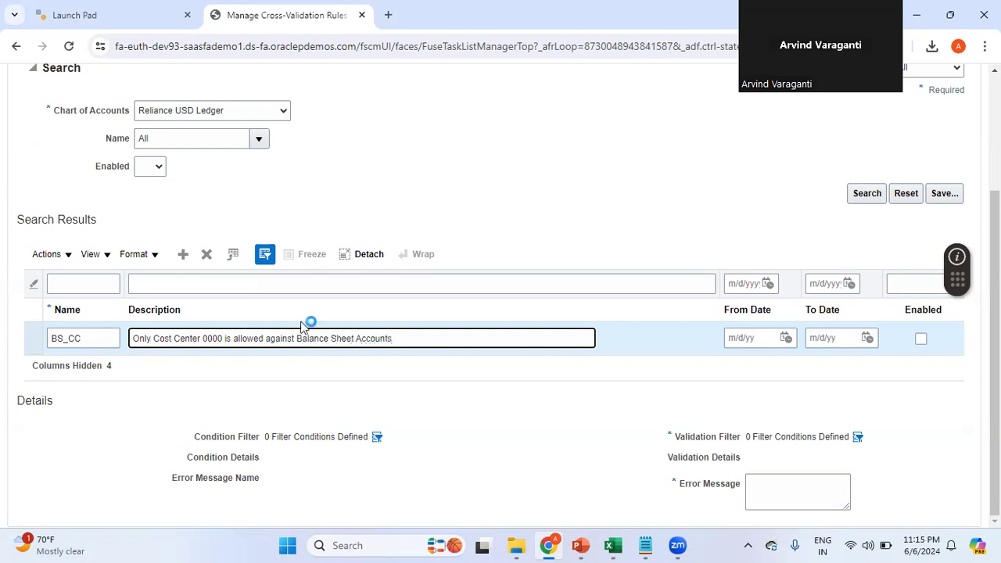
{"action": "left_click", "coordinate": [598, 391]}
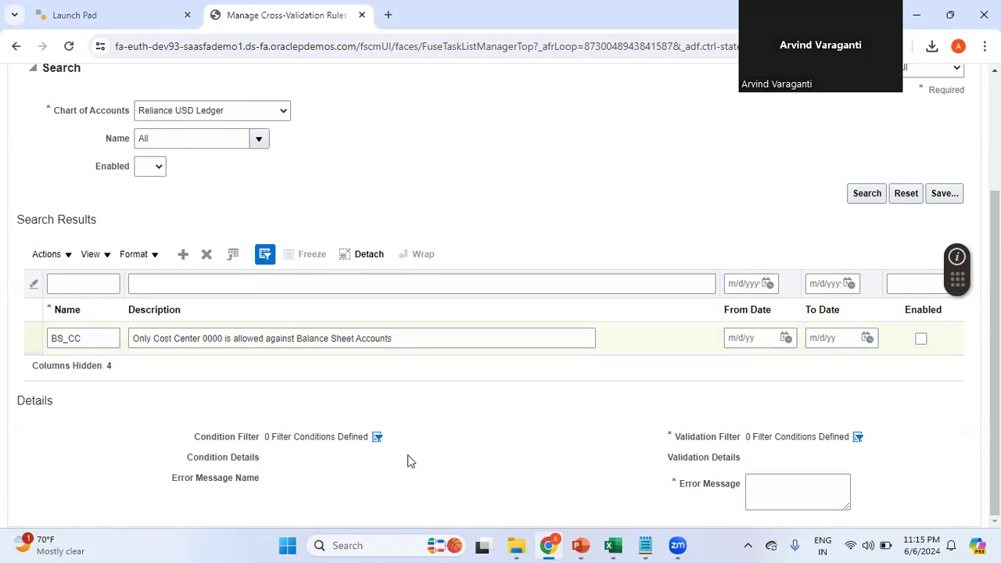
Switch to the RapidImplementationForGeneralLedger_2 workbook in Excel and check the account segment's label and the default value on the CostCenter sheet.
{"action": "mouse_move", "coordinate": [617, 545]}
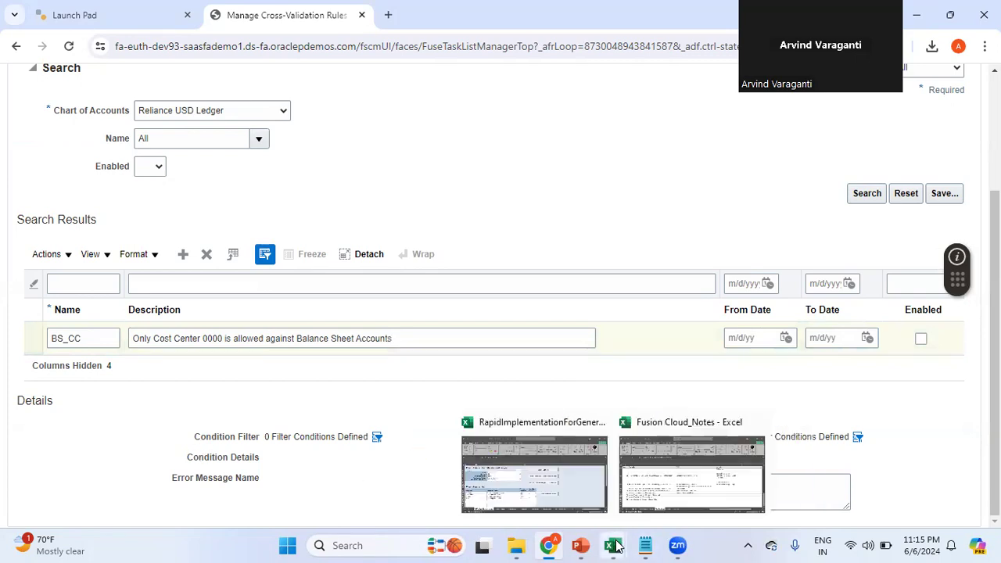
{"action": "left_click", "coordinate": [576, 481]}
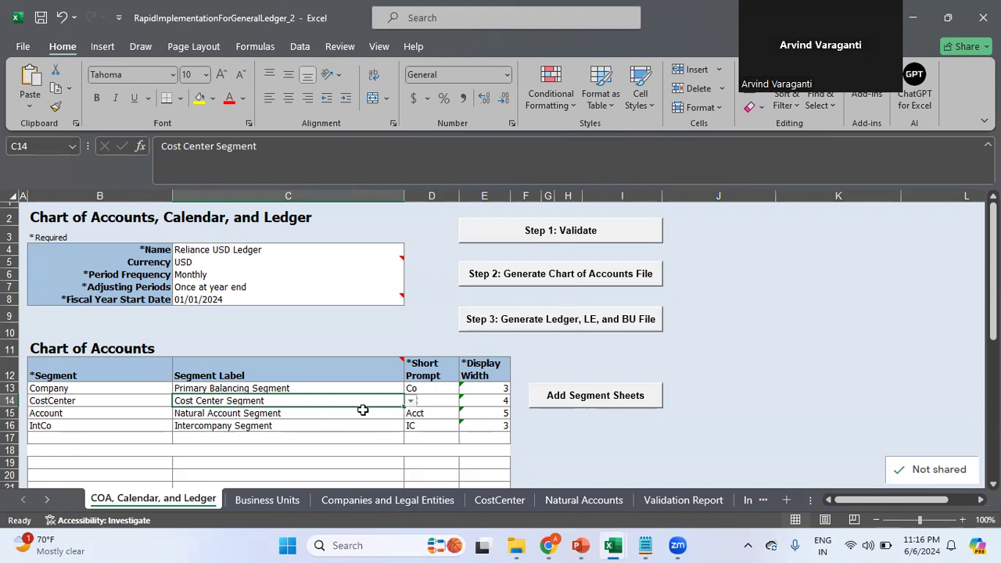
{"action": "left_click", "coordinate": [258, 413]}
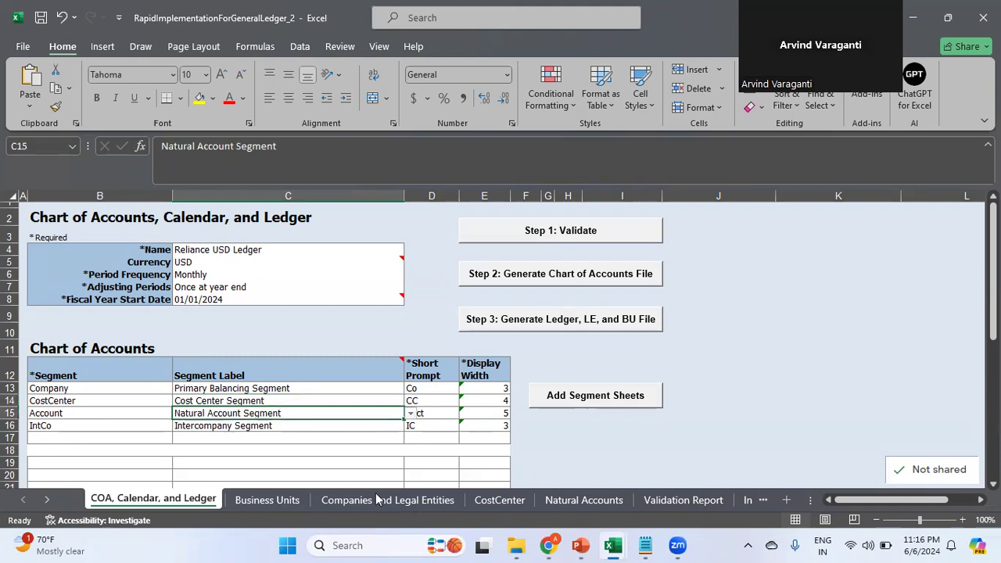
{"action": "left_click", "coordinate": [498, 500]}
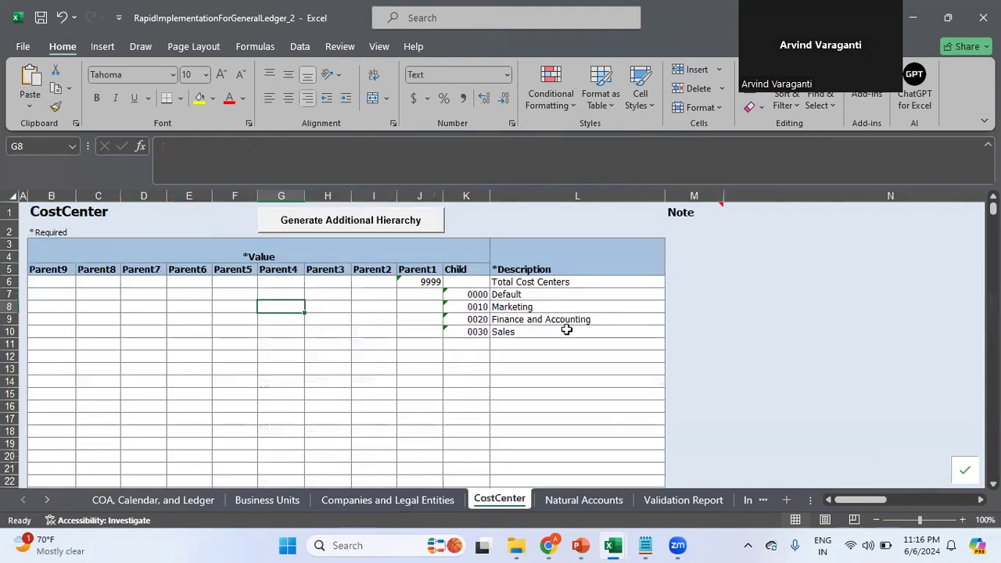
{"action": "left_click", "coordinate": [468, 295]}
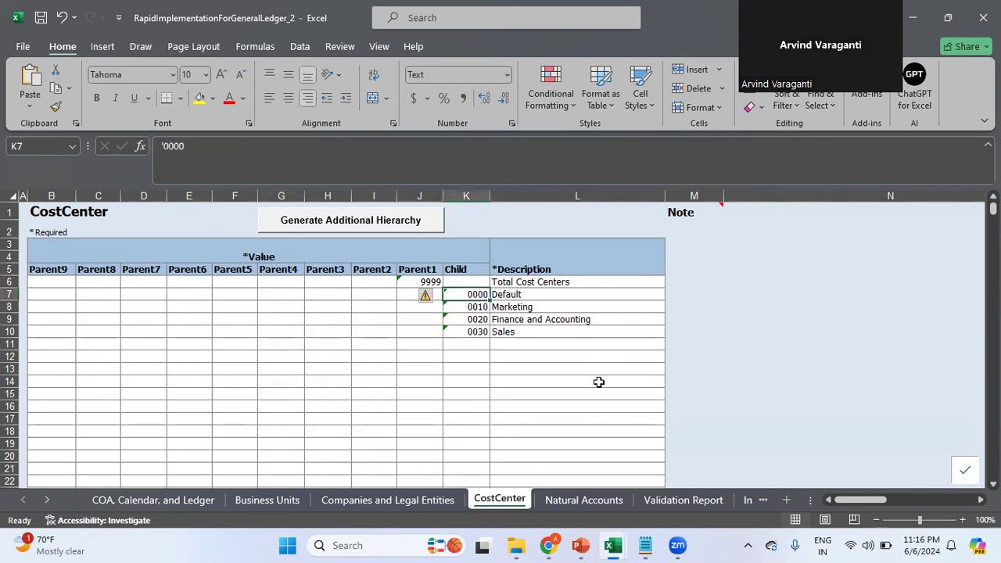
Examine the Natural Accounts sheet from the Default account through the last Owner's Equity account to identify the balance sheet account range.
{"action": "left_click", "coordinate": [604, 501]}
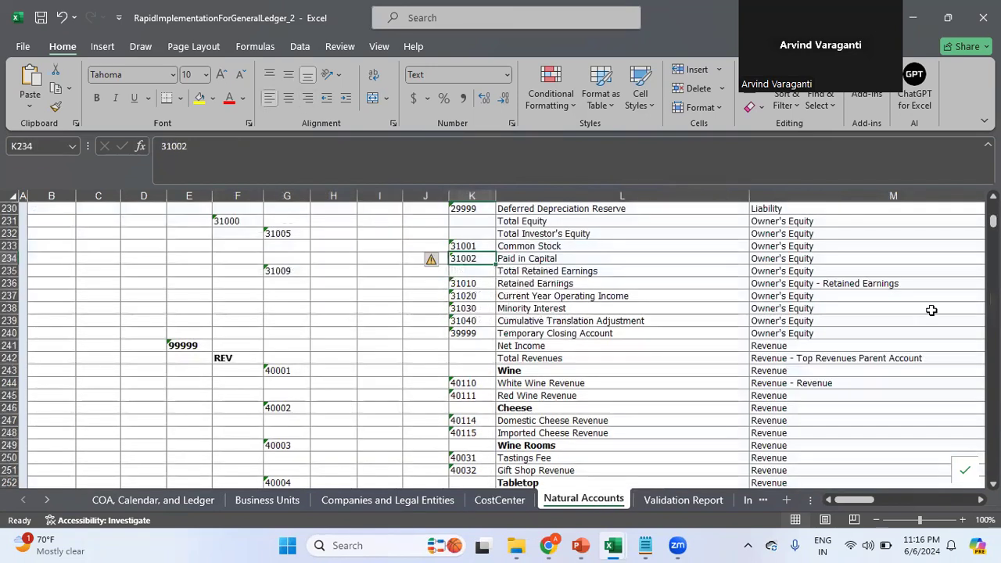
{"action": "left_click_drag", "start_coordinate": [993, 221], "coordinate": [992, 206]}
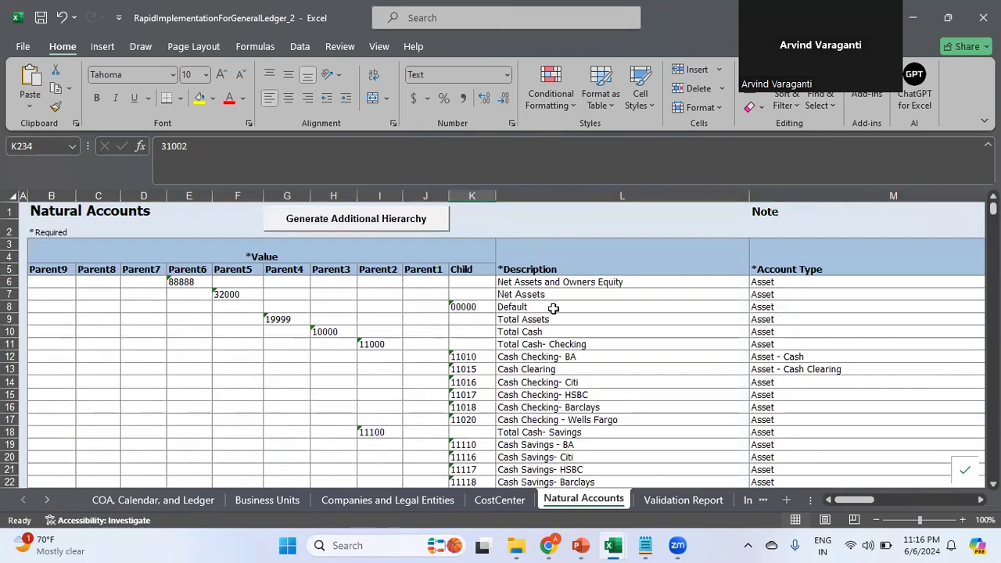
{"action": "left_click", "coordinate": [475, 306]}
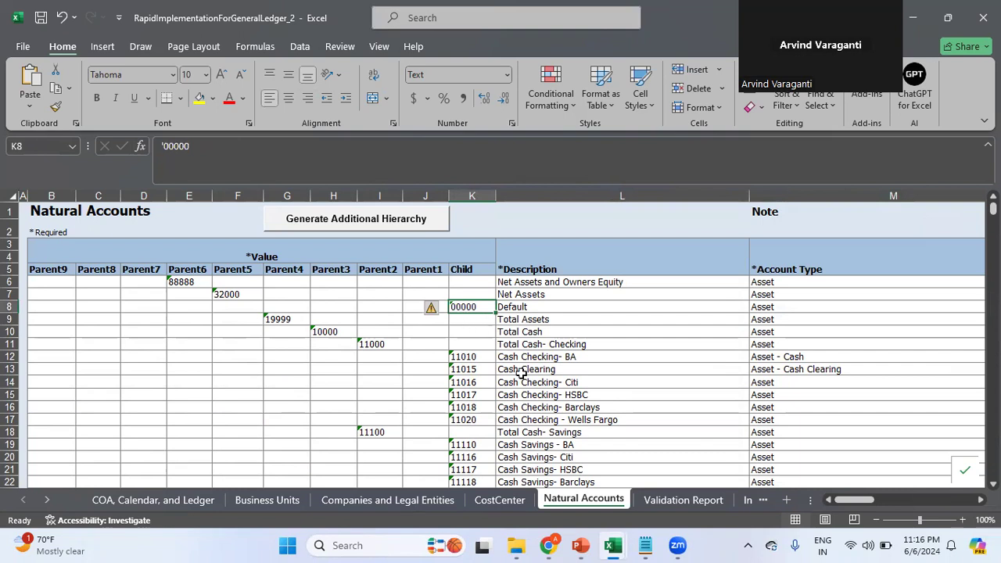
{"action": "key", "text": "Down"}
{"action": "key", "text": "Down"}
{"action": "key", "text": "Down"}
{"action": "key", "text": "Down"}
{"action": "key", "text": "Down"}
{"action": "key", "text": "Down"}
{"action": "key", "text": "Down"}
{"action": "key", "text": "Down"}
{"action": "key", "text": "Down"}
{"action": "key", "text": "Down"}
{"action": "key", "text": "Down"}
{"action": "key", "text": "Down"}
{"action": "key", "text": "Down"}
{"action": "key", "text": "Down"}
{"action": "key", "text": "Down"}
{"action": "key", "text": "Down"}
{"action": "key", "text": "Down"}
{"action": "key", "text": "Down"}
{"action": "key", "text": "Down"}
{"action": "key", "text": "Down"}
{"action": "key", "text": "Down"}
{"action": "key", "text": "Down"}
{"action": "key", "text": "Down"}
{"action": "key", "text": "Down"}
{"action": "key", "text": "Down"}
{"action": "key", "text": "Down"}
{"action": "key", "text": "Down"}
{"action": "key", "text": "Down"}
{"action": "key", "text": "Down"}
{"action": "key", "text": "Down"}
{"action": "key", "text": "Down"}
{"action": "key", "text": "Down"}
{"action": "key", "text": "Down"}
{"action": "key", "text": "Down"}
{"action": "key", "text": "Down"}
{"action": "key", "text": "Down"}
{"action": "key", "text": "Down"}
{"action": "key", "text": "Down"}
{"action": "key", "text": "Down"}
{"action": "key", "text": "Down"}
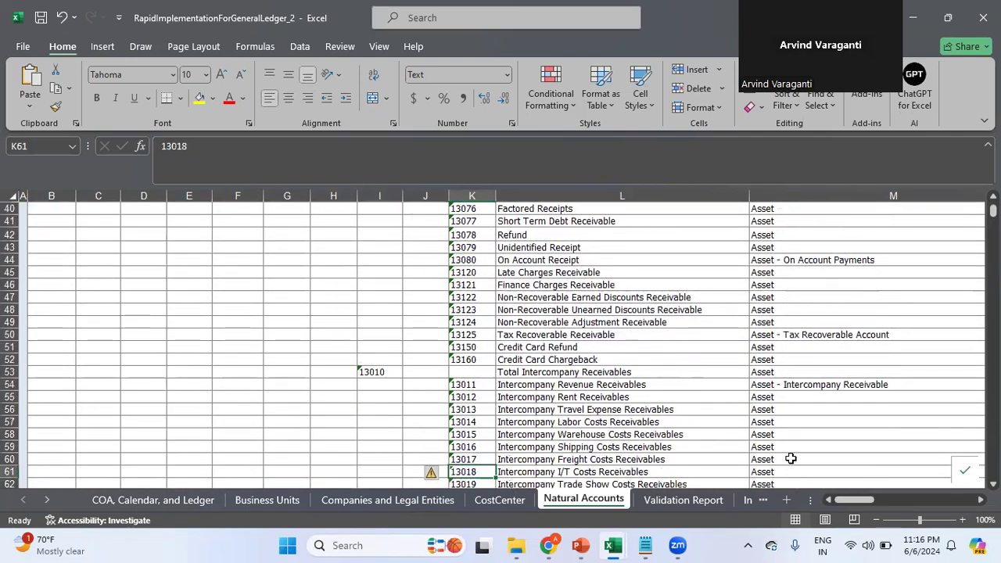
{"action": "key", "text": "Down"}
{"action": "key", "text": "Down"}
{"action": "key", "text": "Down"}
{"action": "key", "text": "Down"}
{"action": "key", "text": "Down"}
{"action": "key", "text": "Down"}
{"action": "key", "text": "Down"}
{"action": "key", "text": "Down"}
{"action": "key", "text": "Down"}
{"action": "key", "text": "Down"}
{"action": "key", "text": "Down"}
{"action": "key", "text": "Down"}
{"action": "key", "text": "Down"}
{"action": "key", "text": "Down"}
{"action": "key", "text": "Down"}
{"action": "key", "text": "Down"}
{"action": "key", "text": "Down"}
{"action": "key", "text": "Down"}
{"action": "key", "text": "Down"}
{"action": "key", "text": "Down"}
{"action": "key", "text": "Down"}
{"action": "key", "text": "Down"}
{"action": "key", "text": "Down"}
{"action": "key", "text": "Down"}
{"action": "key", "text": "Down"}
{"action": "key", "text": "Down"}
{"action": "key", "text": "Down"}
{"action": "key", "text": "Down"}
{"action": "key", "text": "Down"}
{"action": "key", "text": "Down"}
{"action": "key", "text": "Down"}
{"action": "key", "text": "Down"}
{"action": "key", "text": "Down"}
{"action": "key", "text": "Down"}
{"action": "key", "text": "Down"}
{"action": "key", "text": "Down"}
{"action": "key", "text": "Down"}
{"action": "key", "text": "Down"}
{"action": "key", "text": "Down"}
{"action": "key", "text": "Down"}
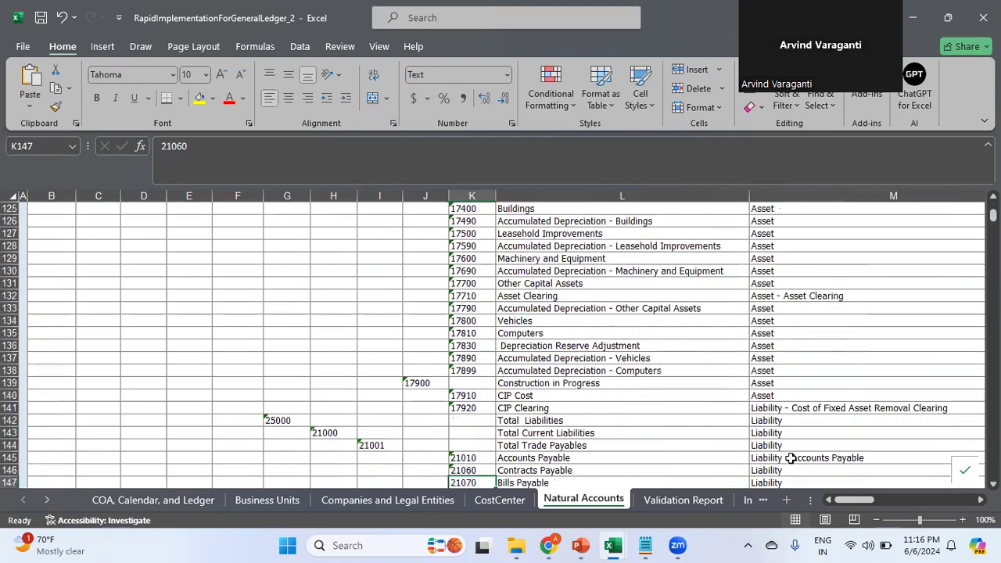
{"action": "key", "text": "Down"}
{"action": "key", "text": "Down"}
{"action": "key", "text": "Down"}
{"action": "key", "text": "Down"}
{"action": "key", "text": "Down"}
{"action": "key", "text": "Down"}
{"action": "key", "text": "Down"}
{"action": "key", "text": "Down"}
{"action": "key", "text": "Down"}
{"action": "key", "text": "Down"}
{"action": "key", "text": "Down"}
{"action": "key", "text": "Down"}
{"action": "key", "text": "Down"}
{"action": "key", "text": "Down"}
{"action": "key", "text": "Down"}
{"action": "key", "text": "Down"}
{"action": "key", "text": "Down"}
{"action": "key", "text": "Down"}
{"action": "key", "text": "Down"}
{"action": "key", "text": "Down"}
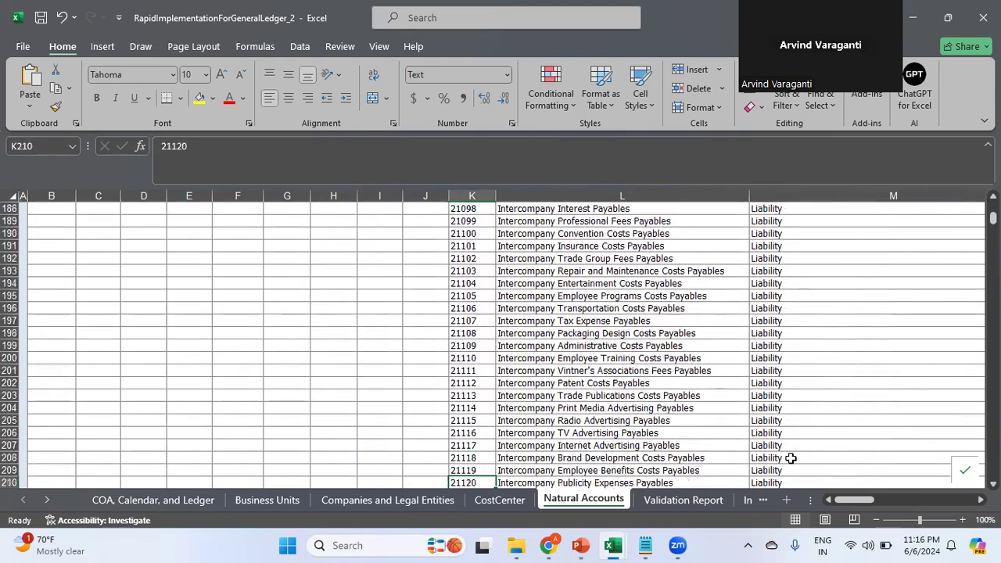
{"action": "key", "text": "Down"}
{"action": "key", "text": "Down"}
{"action": "key", "text": "Down"}
{"action": "key", "text": "Down"}
{"action": "key", "text": "Down"}
{"action": "key", "text": "Down"}
{"action": "key", "text": "Down"}
{"action": "key", "text": "Down"}
{"action": "key", "text": "Down"}
{"action": "key", "text": "Down"}
{"action": "key", "text": "Down"}
{"action": "key", "text": "Down"}
{"action": "key", "text": "Down"}
{"action": "key", "text": "Down"}
{"action": "key", "text": "Down"}
{"action": "key", "text": "Down"}
{"action": "key", "text": "Down"}
{"action": "key", "text": "Down"}
{"action": "key", "text": "Down"}
{"action": "key", "text": "Down"}
{"action": "key", "text": "Down"}
{"action": "key", "text": "Down"}
{"action": "key", "text": "Down"}
{"action": "key", "text": "Down"}
{"action": "key", "text": "Down"}
{"action": "key", "text": "Down"}
{"action": "key", "text": "Down"}
{"action": "key", "text": "Down"}
{"action": "key", "text": "Down"}
{"action": "key", "text": "Down"}
{"action": "key", "text": "Down"}
{"action": "key", "text": "Down"}
{"action": "key", "text": "Down"}
{"action": "key", "text": "Down"}
{"action": "key", "text": "Down"}
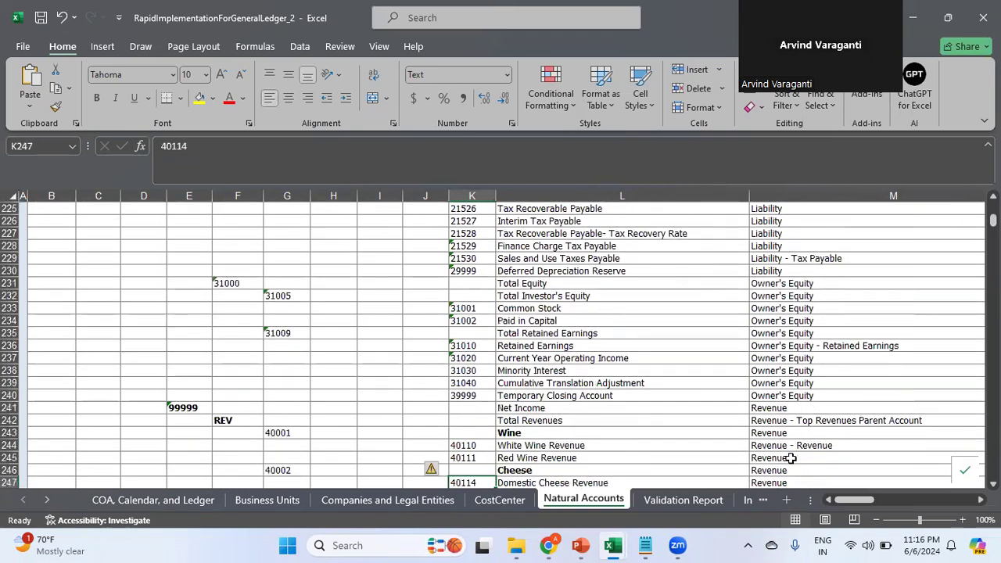
{"action": "left_click", "coordinate": [792, 395]}
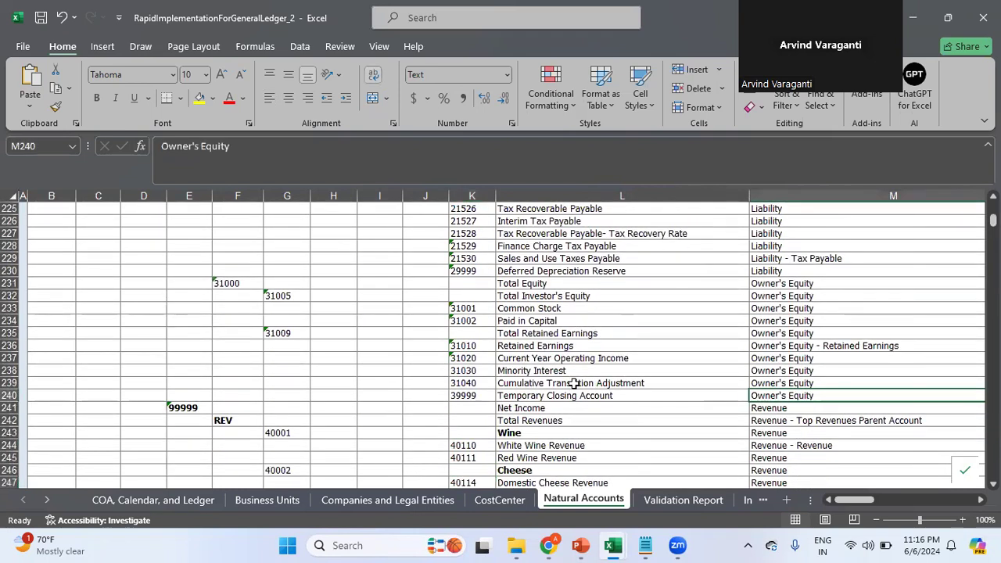
{"action": "left_click", "coordinate": [474, 397]}
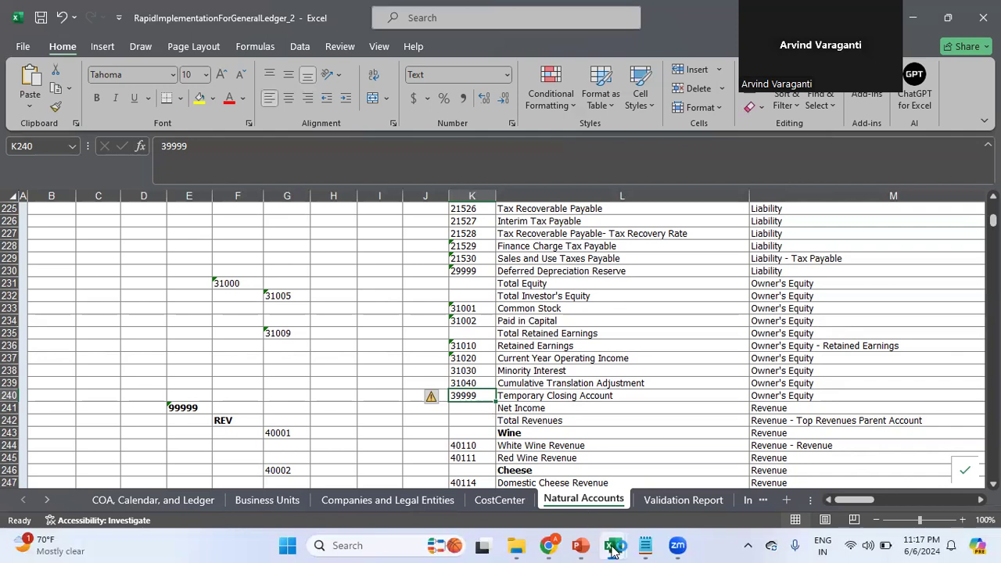
Switch back to the cross-validation rules in Chrome and define the BS_CC condition filter as Account Between 00000 and 39999.
{"action": "mouse_move", "coordinate": [557, 547]}
{"action": "left_click", "coordinate": [554, 508]}
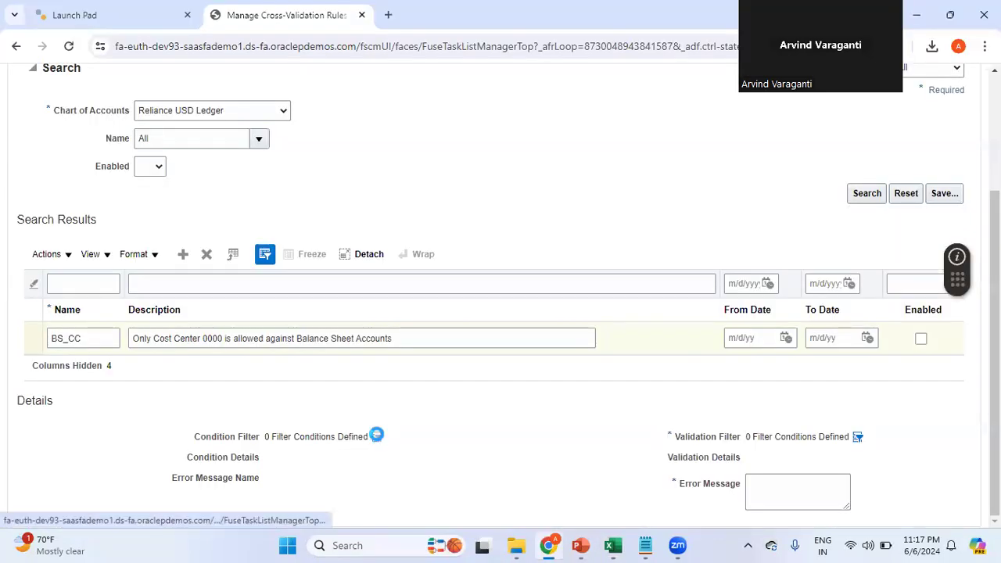
{"action": "left_click", "coordinate": [377, 435]}
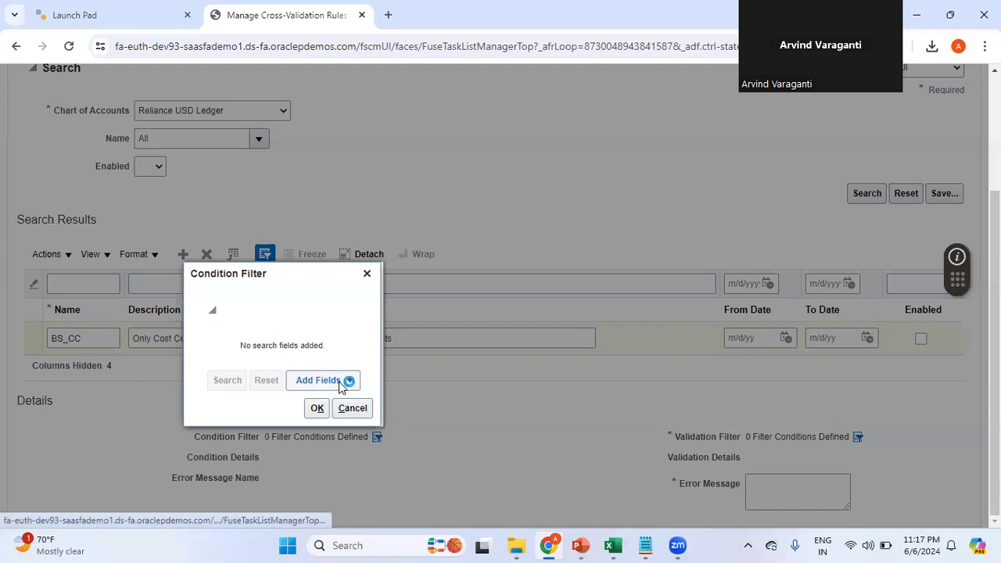
{"action": "left_click", "coordinate": [339, 382]}
{"action": "left_click", "coordinate": [338, 407]}
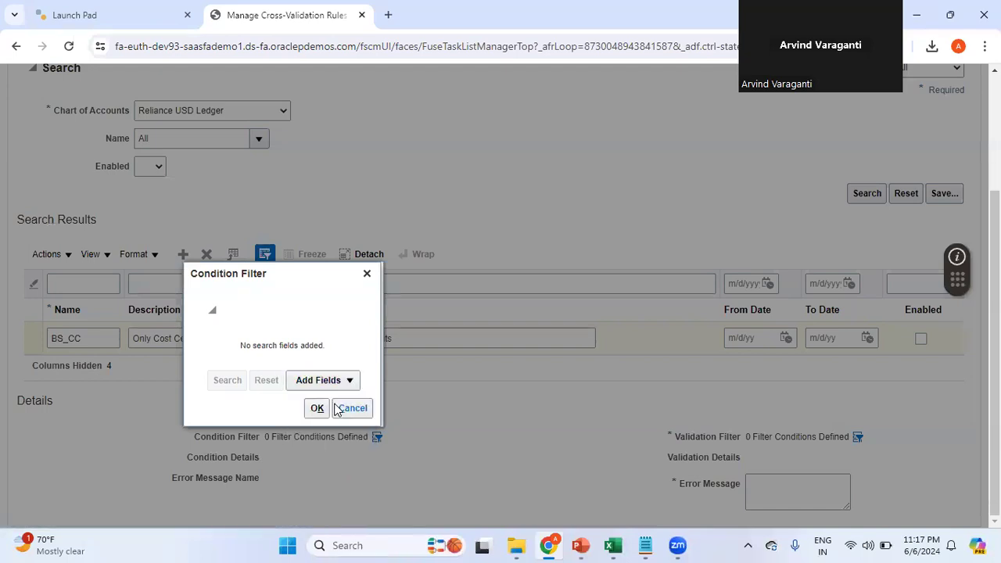
{"action": "left_click", "coordinate": [239, 360]}
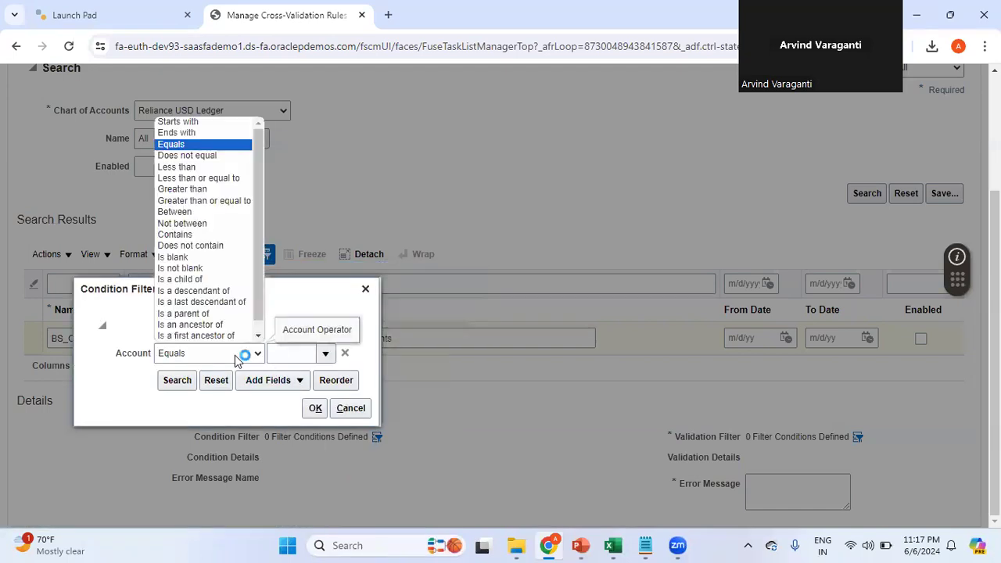
{"action": "left_click", "coordinate": [200, 214]}
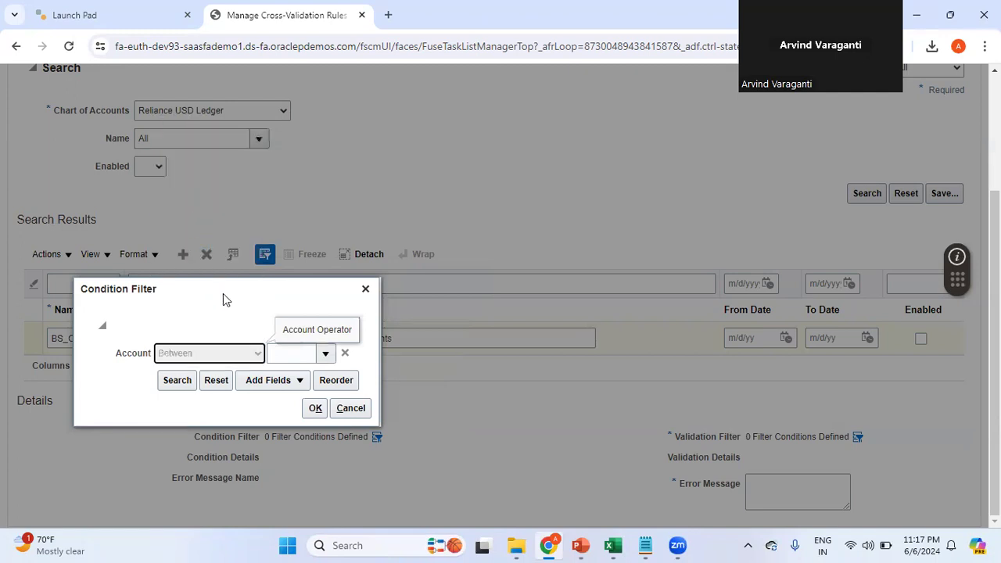
{"action": "left_click", "coordinate": [247, 353]}
{"action": "type", "text": "00000"}
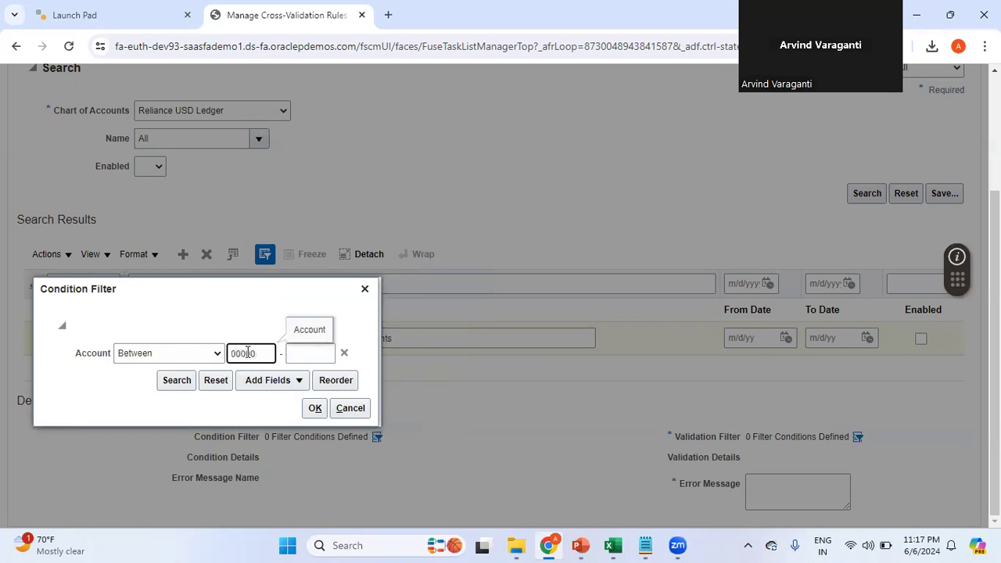
{"action": "left_click", "coordinate": [307, 353]}
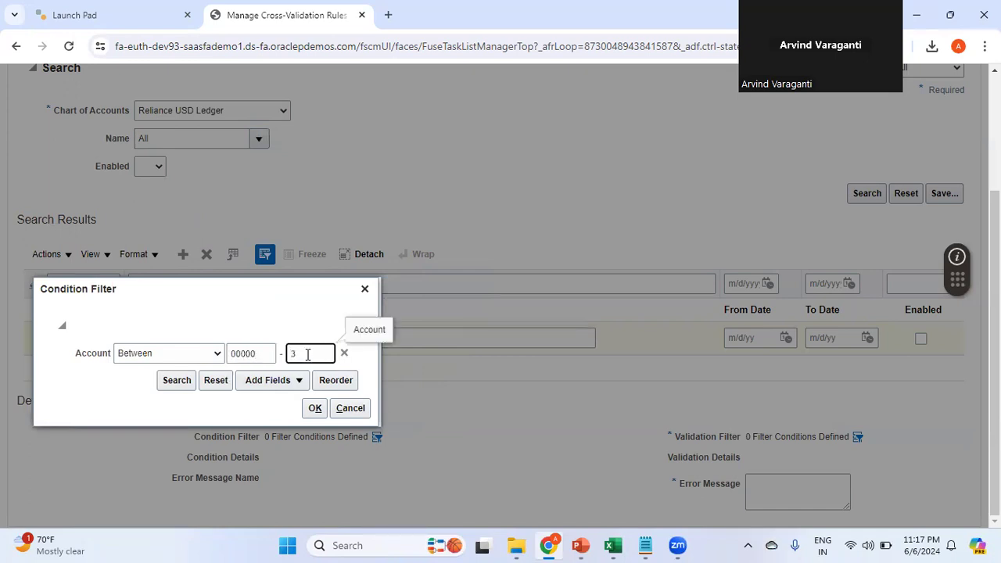
{"action": "type", "text": "39999"}
{"action": "left_click", "coordinate": [316, 407]}
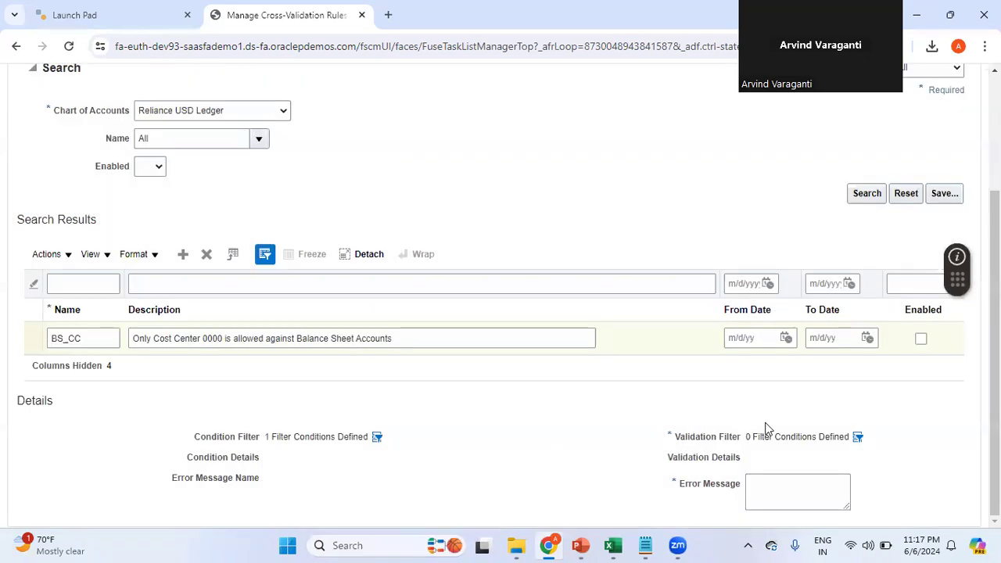
Define the rule's validation filter on the CostCenter segment with the Equals operator and cost center 0000.
{"action": "left_click", "coordinate": [857, 436]}
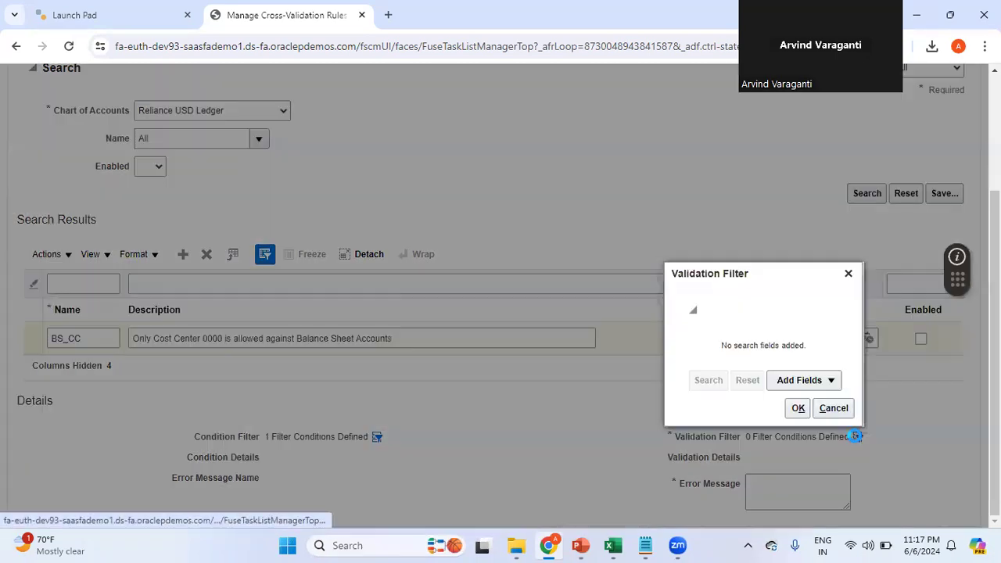
{"action": "left_click", "coordinate": [820, 382]}
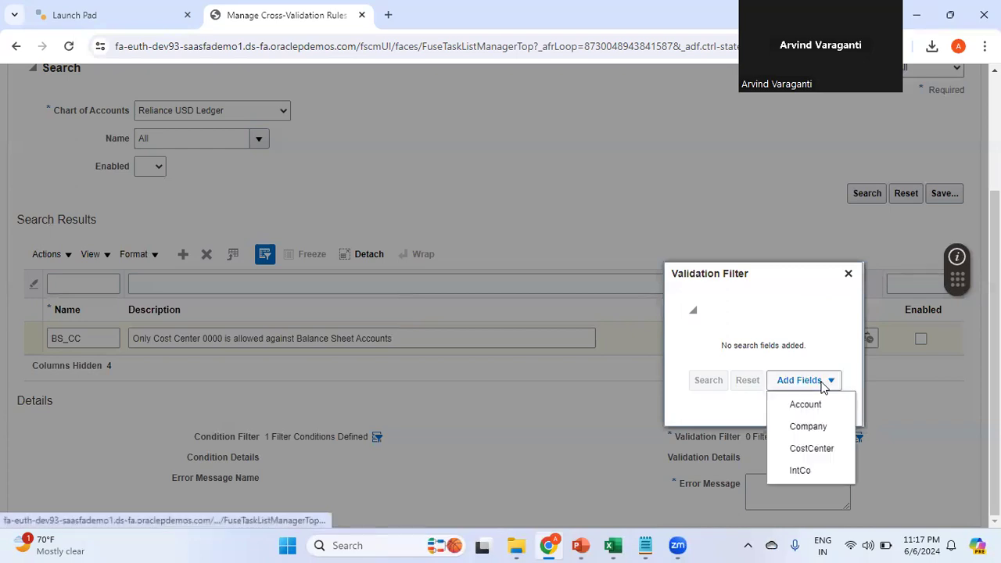
{"action": "left_click", "coordinate": [813, 449]}
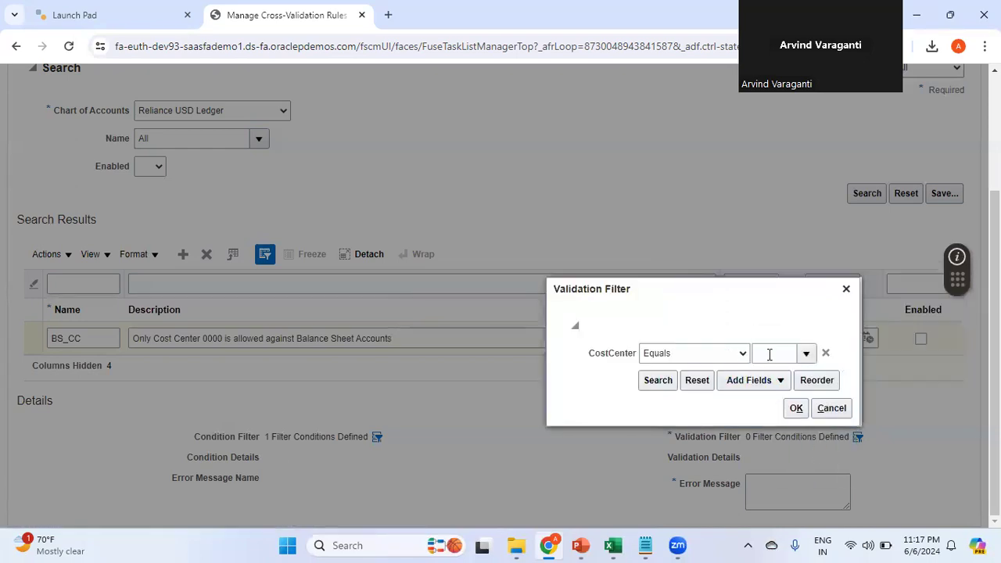
{"action": "left_click", "coordinate": [806, 355]}
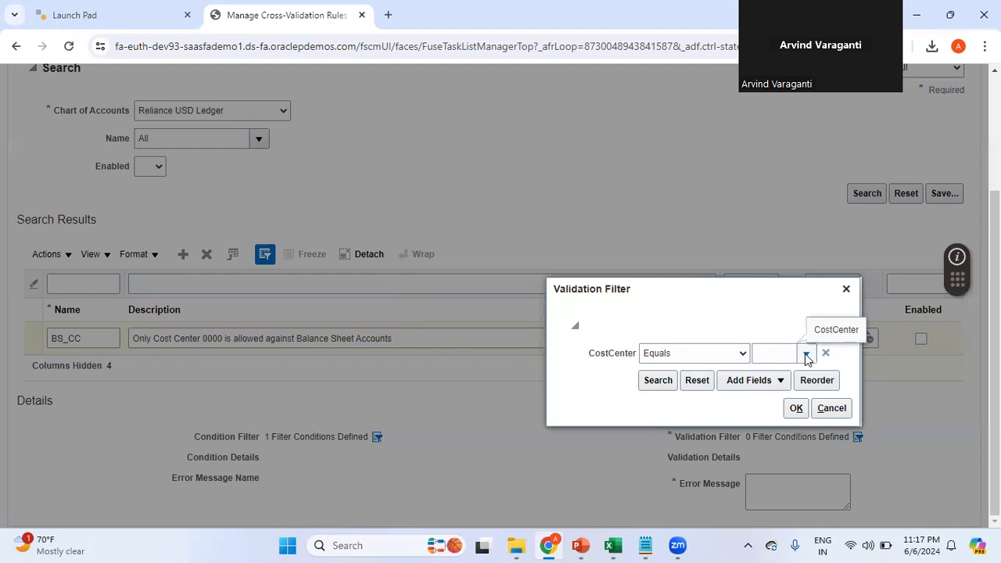
{"action": "left_click", "coordinate": [790, 222]}
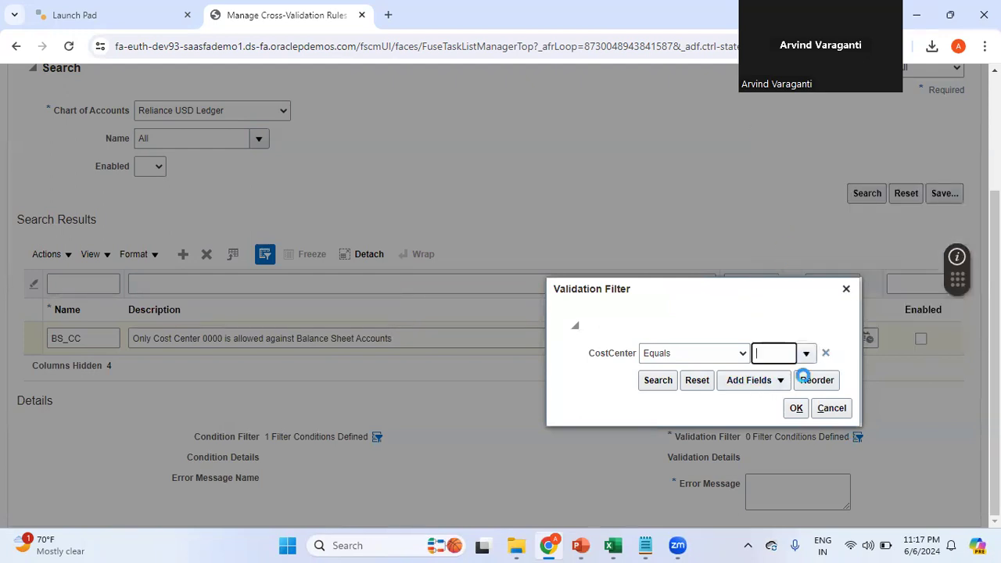
{"action": "left_click", "coordinate": [798, 409]}
Enter the rule's error message: You are allowed to use Cost Center of "0000" only for Balance Sheet Accounts.
{"action": "left_click", "coordinate": [785, 489]}
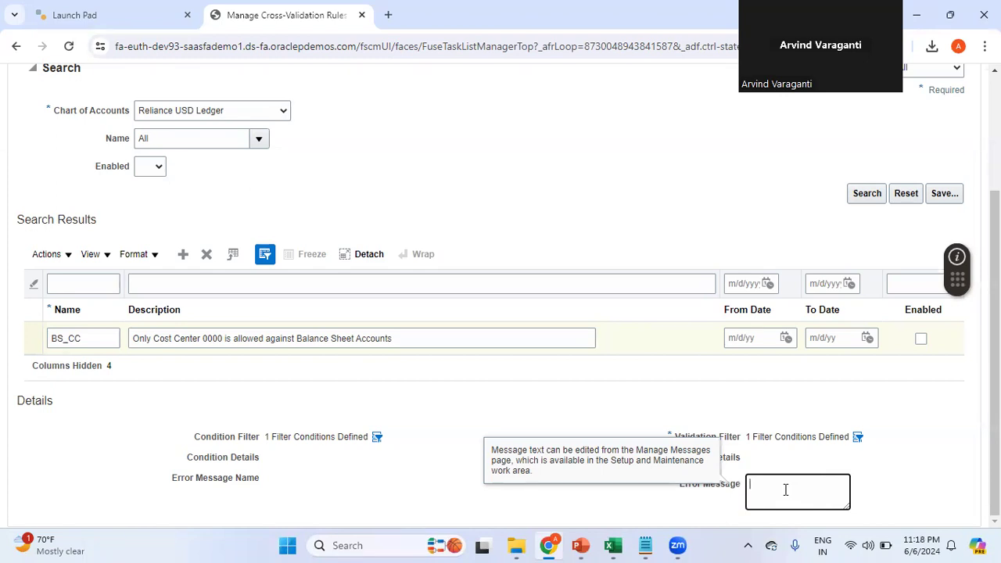
{"action": "type", "text": "u are allowed to "}
{"action": "type", "text": "use only "}
{"action": "type", "text": "ost Center"}
{"action": "type", "text": " of"}
{"action": "type", "text": " \"00"}
{"action": "type", "text": "00\" only for Balance Sh"}
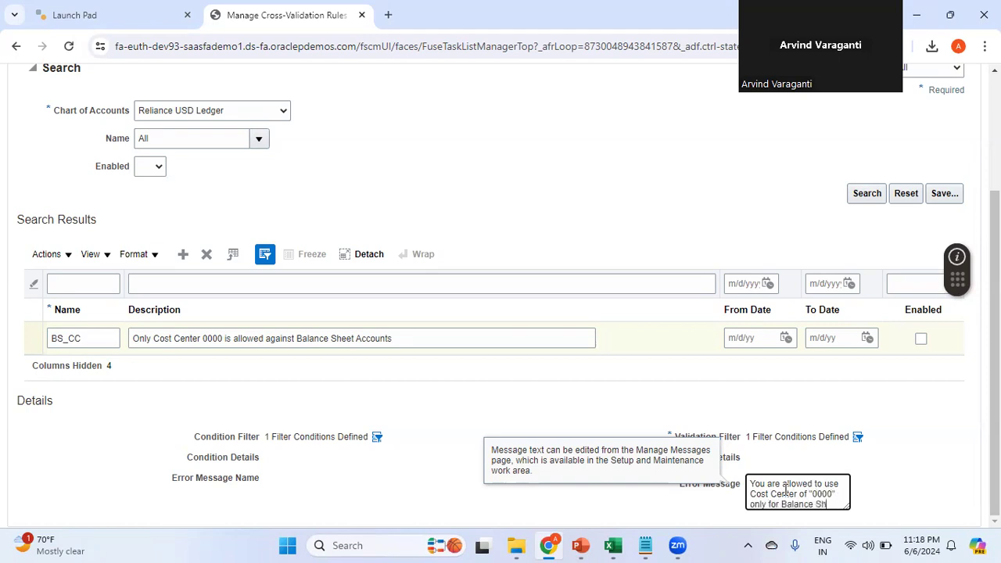
{"action": "type", "text": "eet Accounts"}
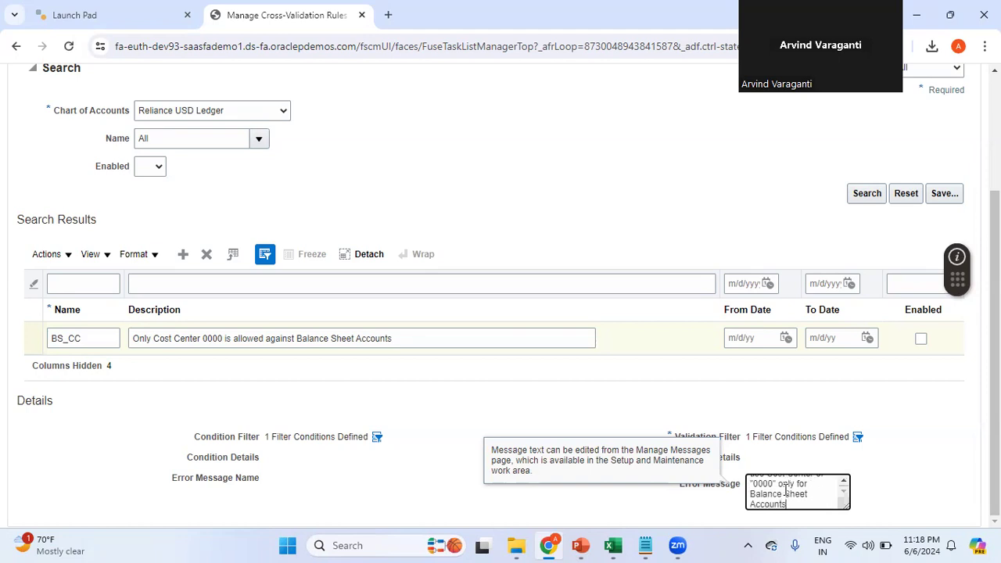
{"action": "left_click", "coordinate": [962, 402]}
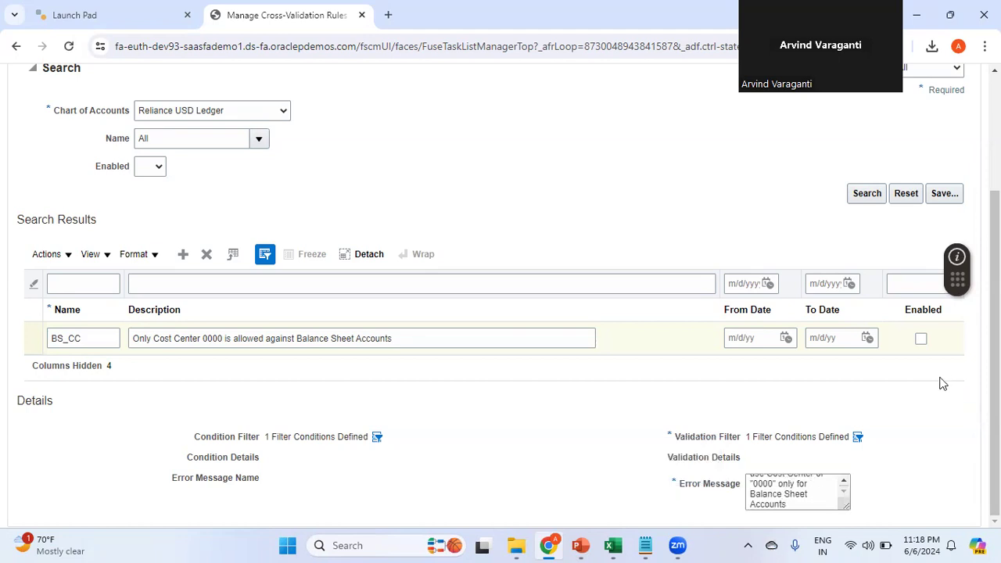
Enable the BS_CC rule and save it.
{"action": "left_click", "coordinate": [921, 339]}
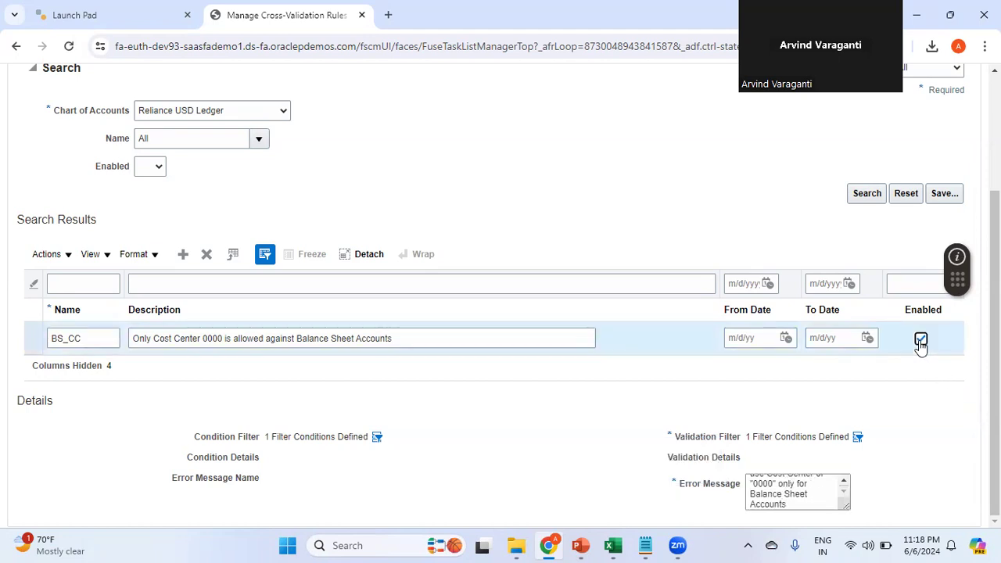
{"action": "scroll", "coordinate": [500, 290], "scroll_direction": "up", "scroll_amount": 3}
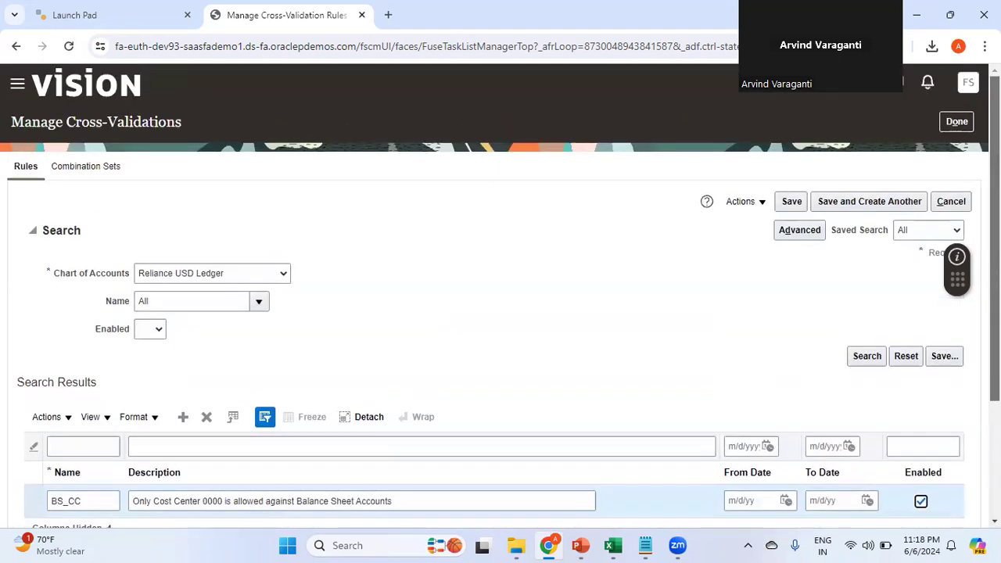
{"action": "left_click", "coordinate": [794, 203]}
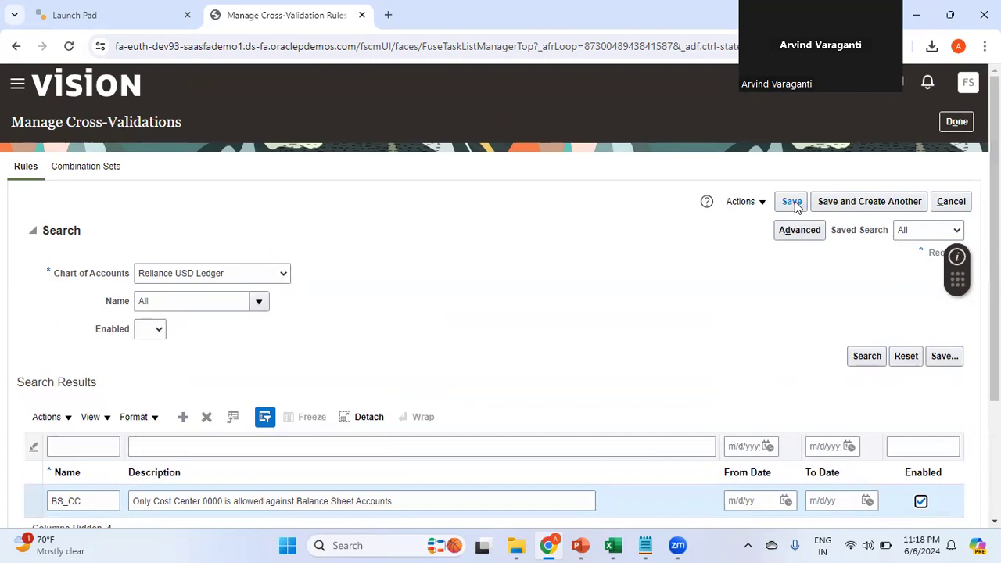
{"action": "left_click", "coordinate": [792, 202]}
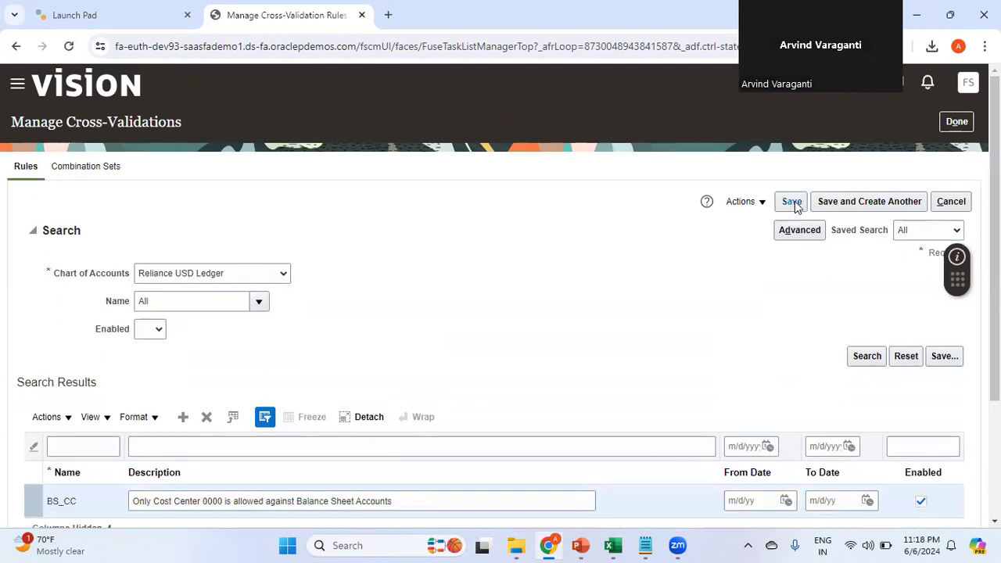
Close the cross-validations page and the setup task search, and return to the home page.
{"action": "left_click", "coordinate": [952, 123]}
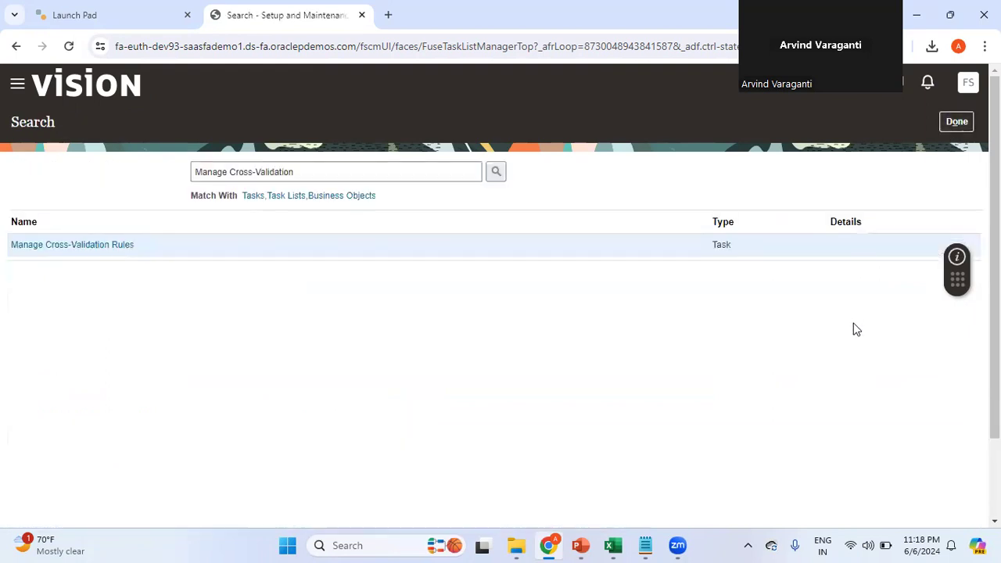
{"action": "left_click", "coordinate": [961, 126]}
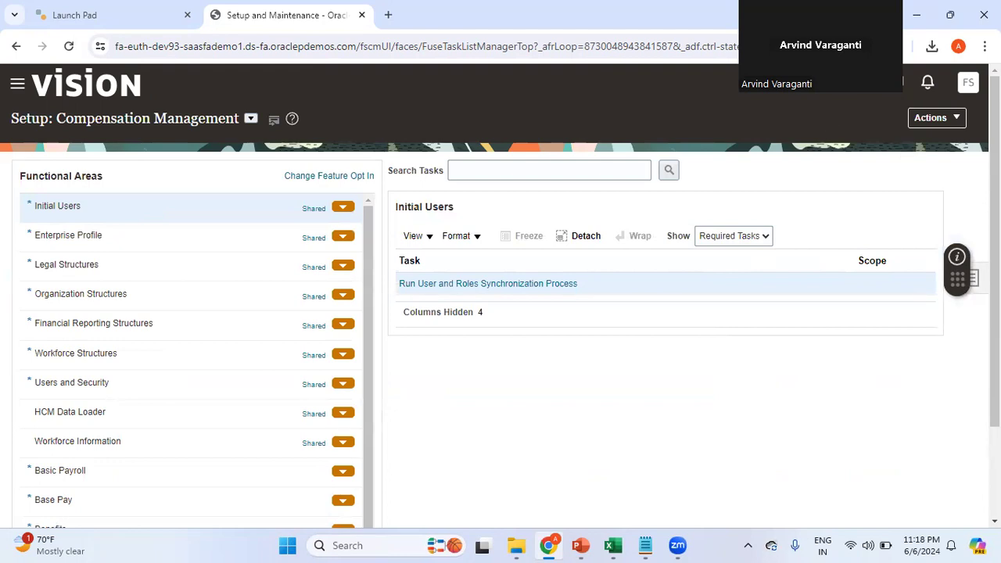
{"action": "scroll", "coordinate": [501, 313], "scroll_direction": "down", "scroll_amount": 2}
{"action": "scroll", "coordinate": [501, 313], "scroll_direction": "up", "scroll_amount": 2}
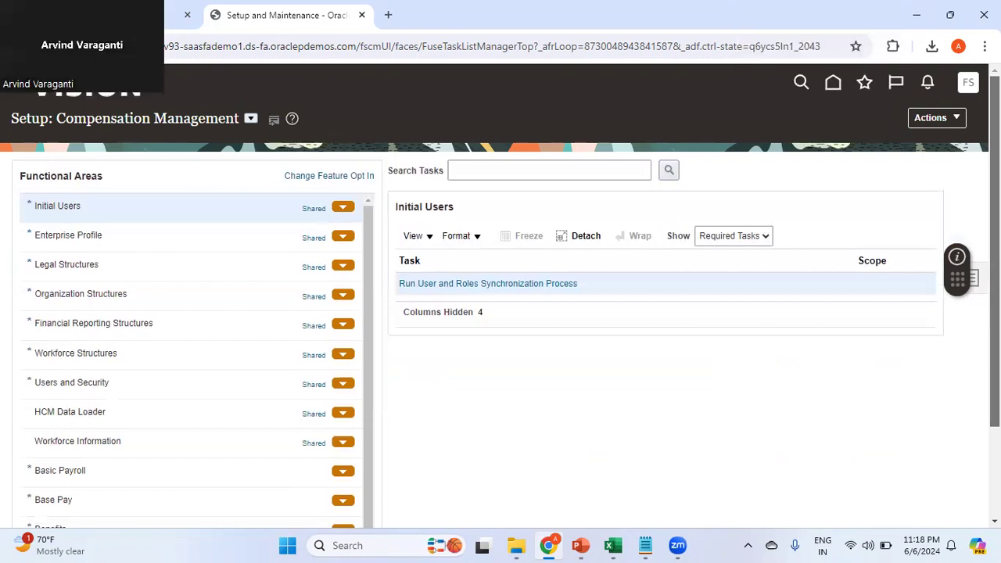
{"action": "left_click", "coordinate": [833, 83]}
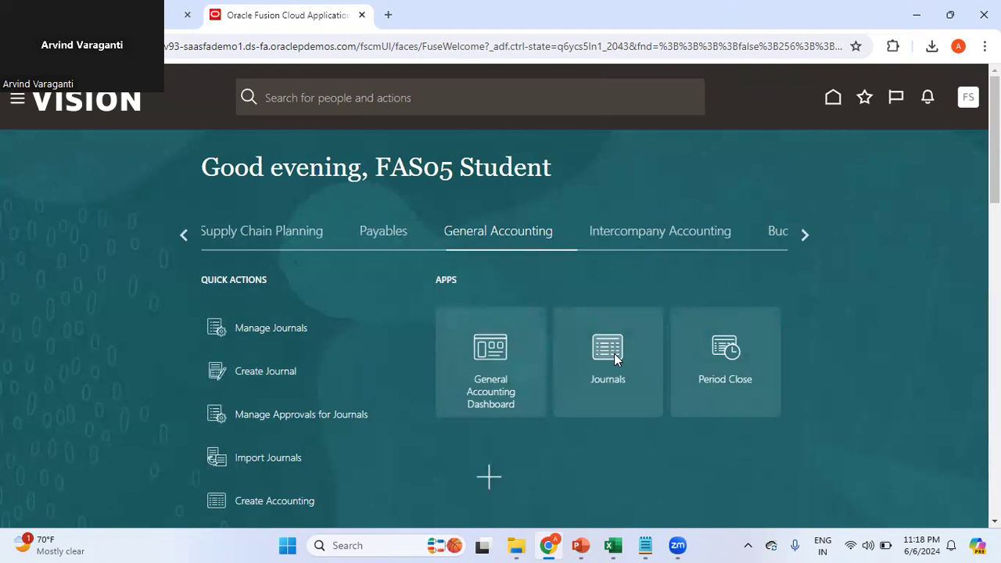
Open the Journals work area under General Accounting and start creating a new journal.
{"action": "left_click", "coordinate": [614, 353]}
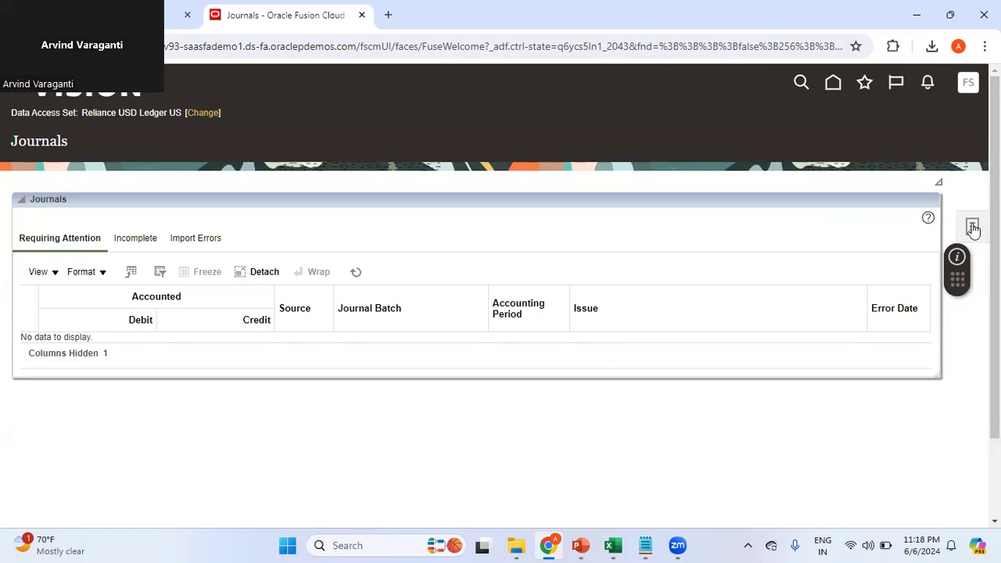
{"action": "left_click", "coordinate": [973, 227]}
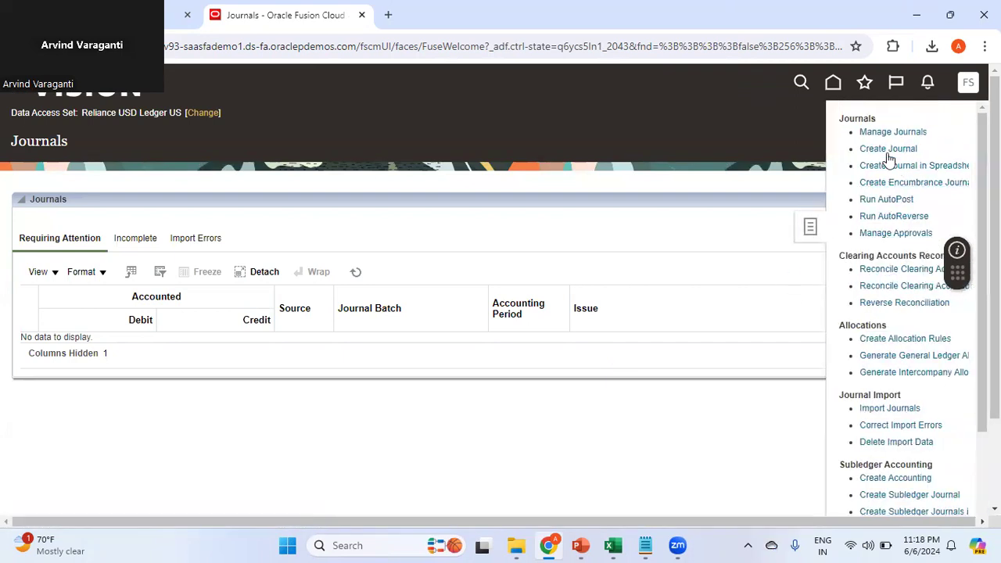
{"action": "left_click", "coordinate": [885, 149]}
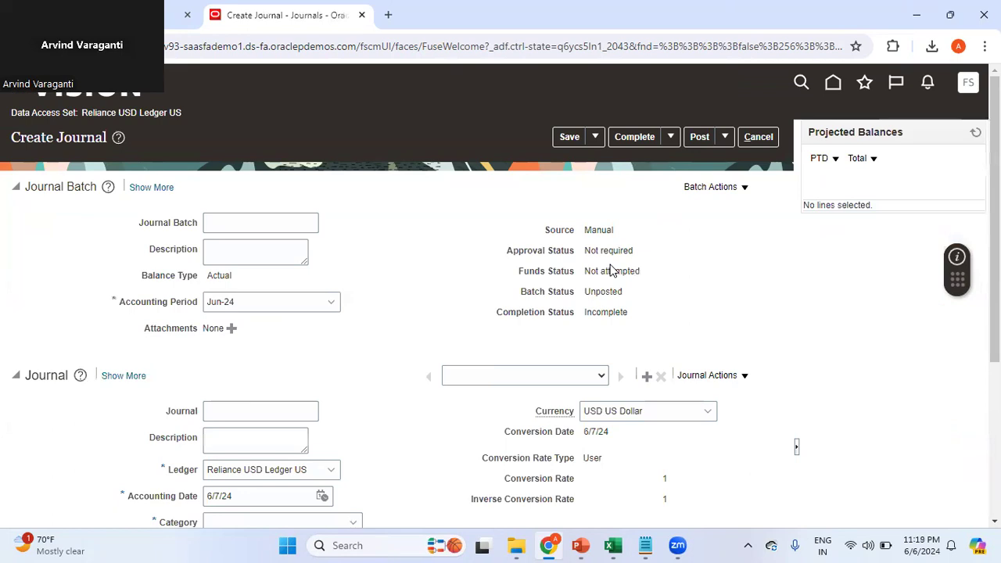
Name the journal batch "Journal to test CVR" and the journal "Journal to Test CVR".
{"action": "left_click", "coordinate": [222, 224]}
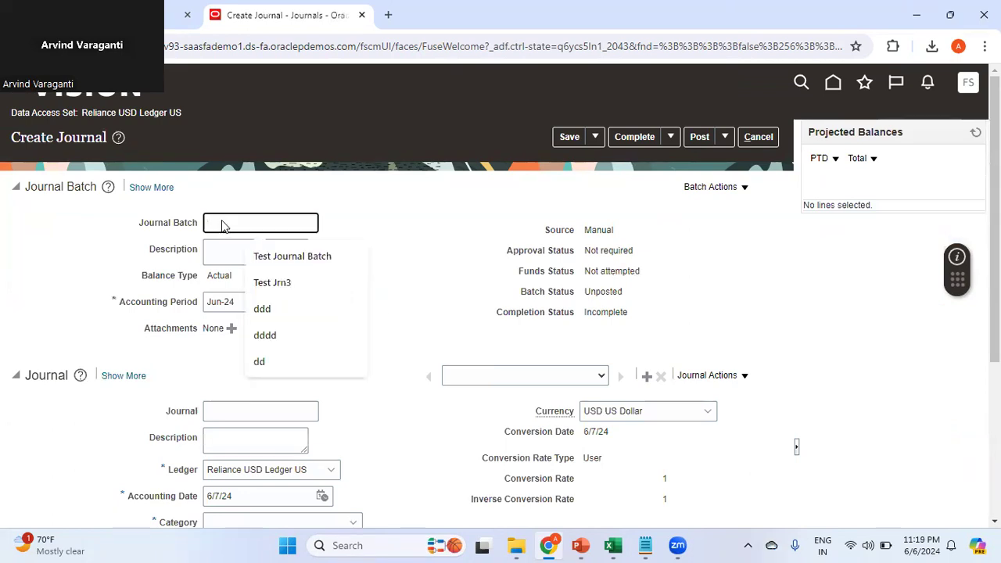
{"action": "type", "text": "Test"}
{"action": "type", "text": "Journal to test "}
{"action": "type", "text": "CVR"}
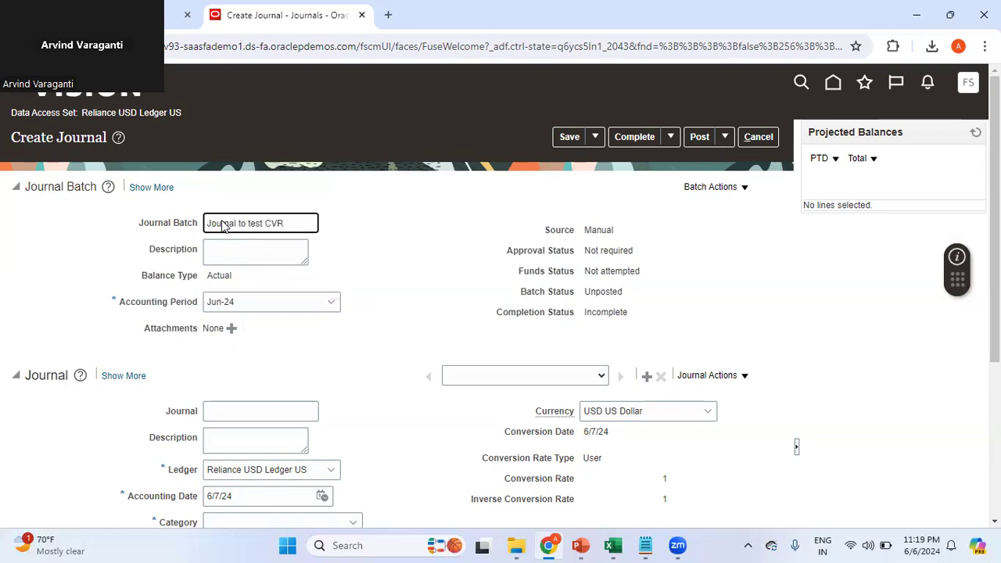
{"action": "left_click", "coordinate": [235, 411]}
{"action": "type", "text": "Journal to Test CVR"}
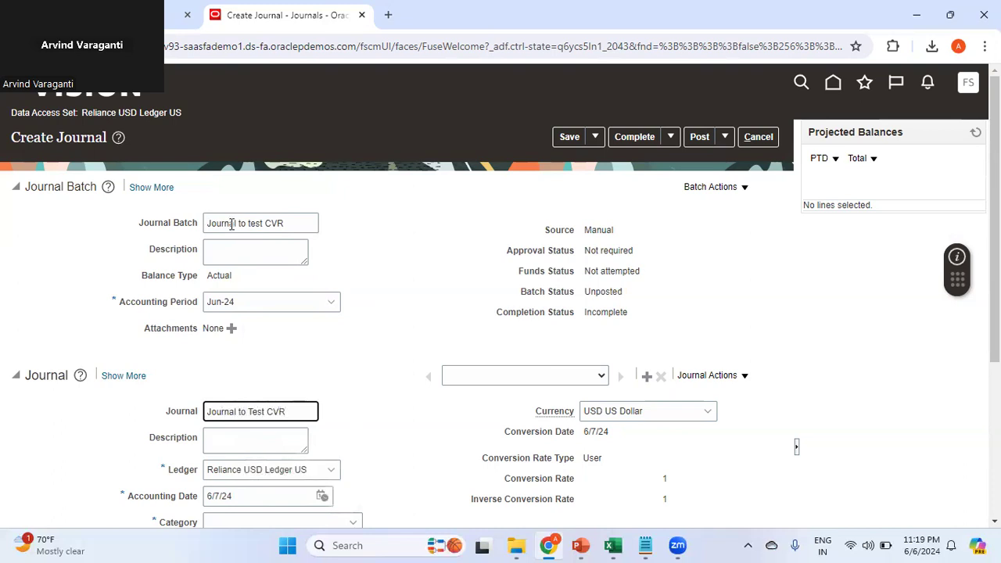
Change the journal batch name to "Journal Batch to test CVR".
{"action": "left_click", "coordinate": [234, 223]}
{"action": "type", "text": "BATCH"}
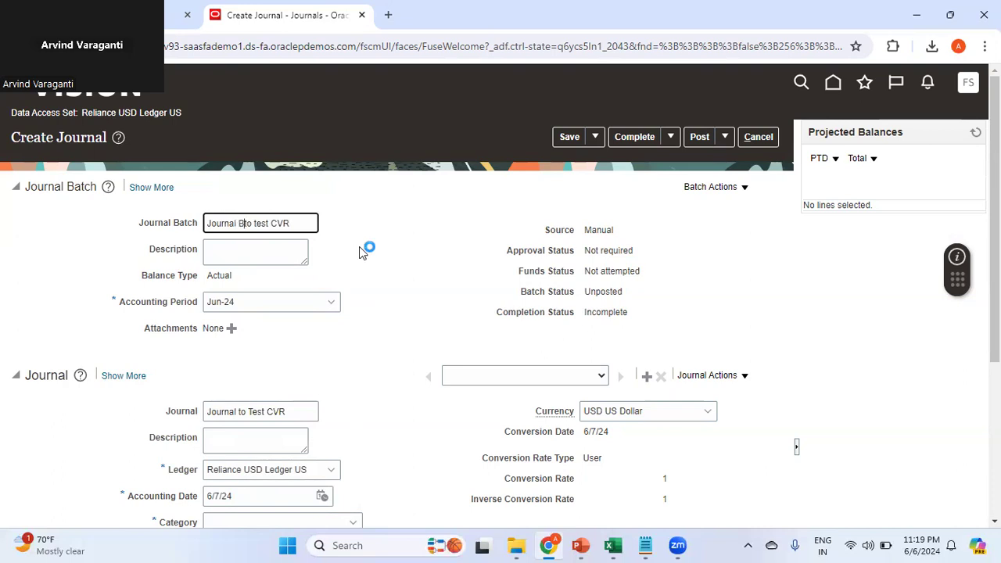
{"action": "key", "text": "BackSpace"}
{"action": "key", "text": "BackSpace"}
{"action": "key", "text": "BackSpace"}
{"action": "key", "text": "BackSpace"}
{"action": "key", "text": "BackSpace"}
{"action": "type", "text": "atch"}
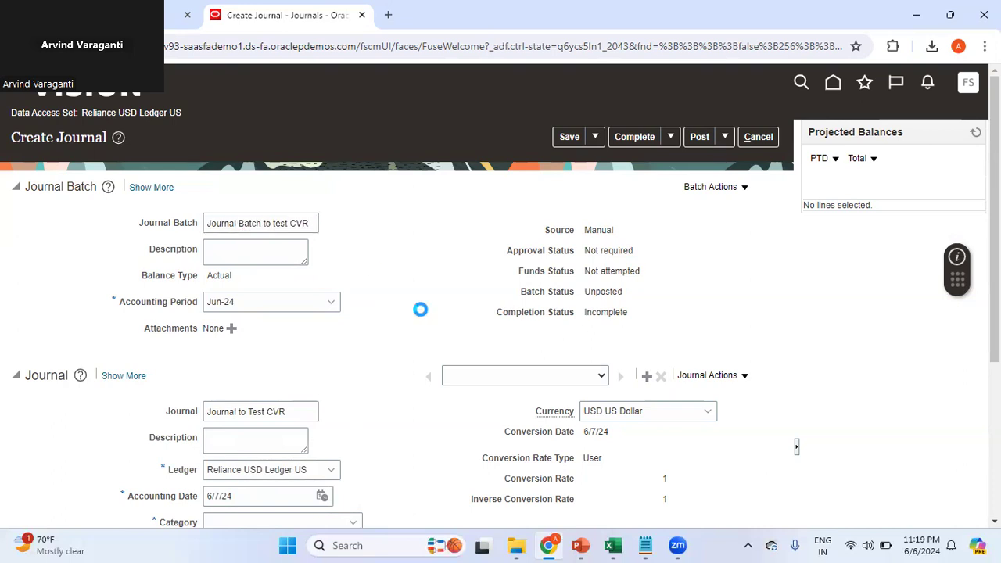
Set the journal's category to Adjustment.
{"action": "scroll", "coordinate": [995, 235], "scroll_direction": "down", "scroll_amount": 2}
{"action": "scroll", "coordinate": [501, 349], "scroll_direction": "down", "scroll_amount": 1}
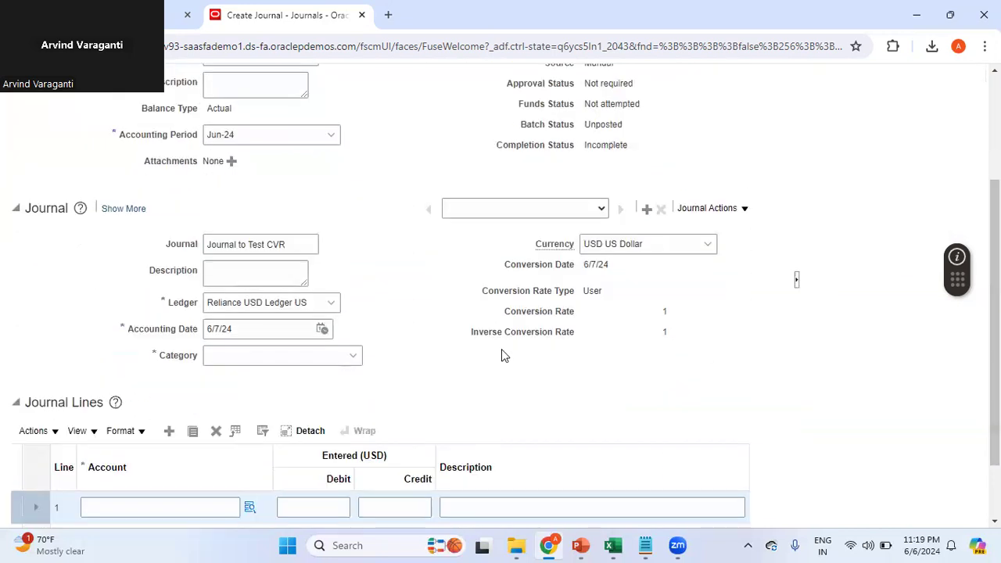
{"action": "left_click", "coordinate": [354, 356]}
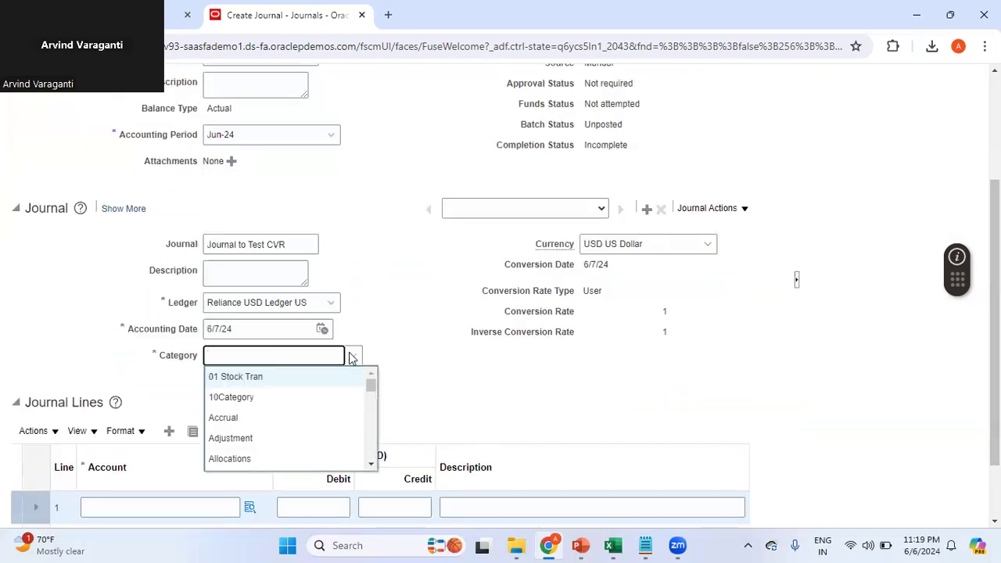
{"action": "left_click", "coordinate": [234, 440]}
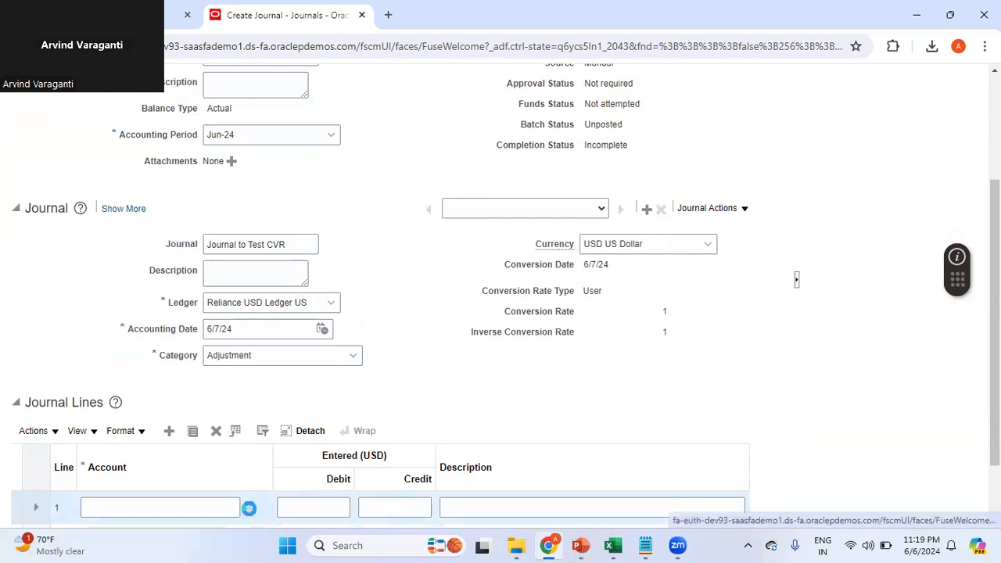
Try to assign journal line 1 the account combination company 004, cost center 0030 Sales, account 11016 and IntCo 000.
{"action": "left_click", "coordinate": [249, 509]}
{"action": "left_click", "coordinate": [537, 264]}
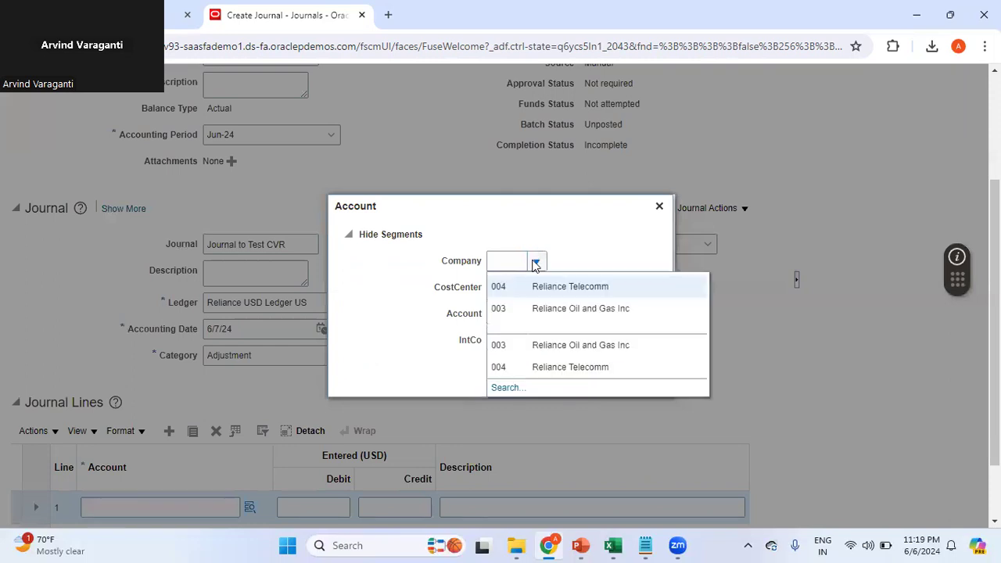
{"action": "left_click", "coordinate": [522, 288]}
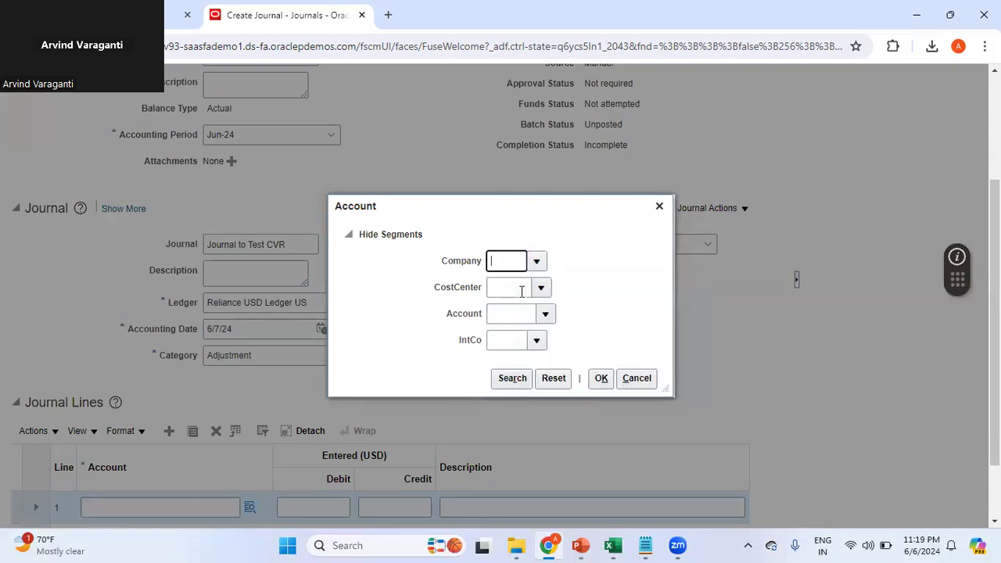
{"action": "left_click", "coordinate": [542, 287]}
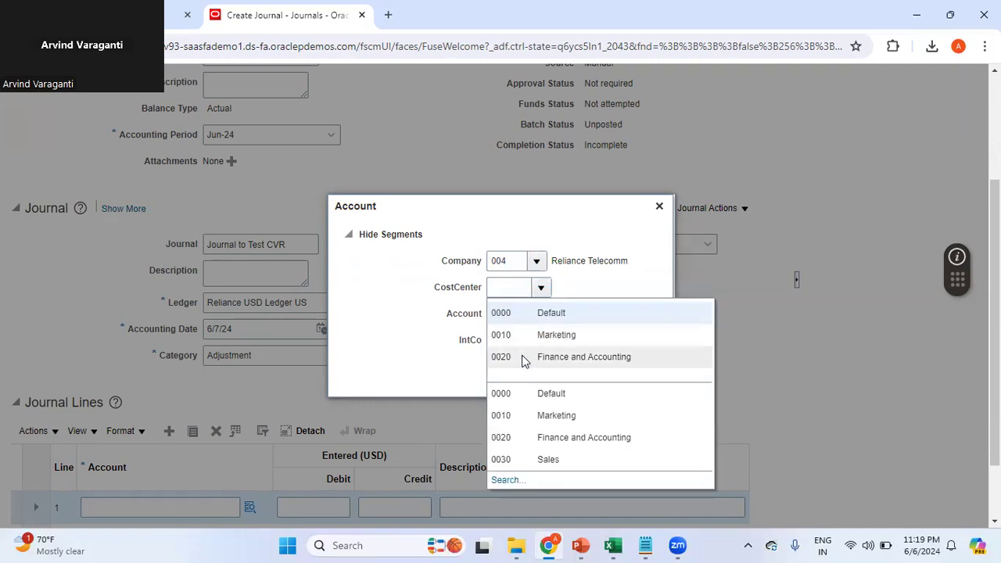
{"action": "left_click", "coordinate": [513, 459]}
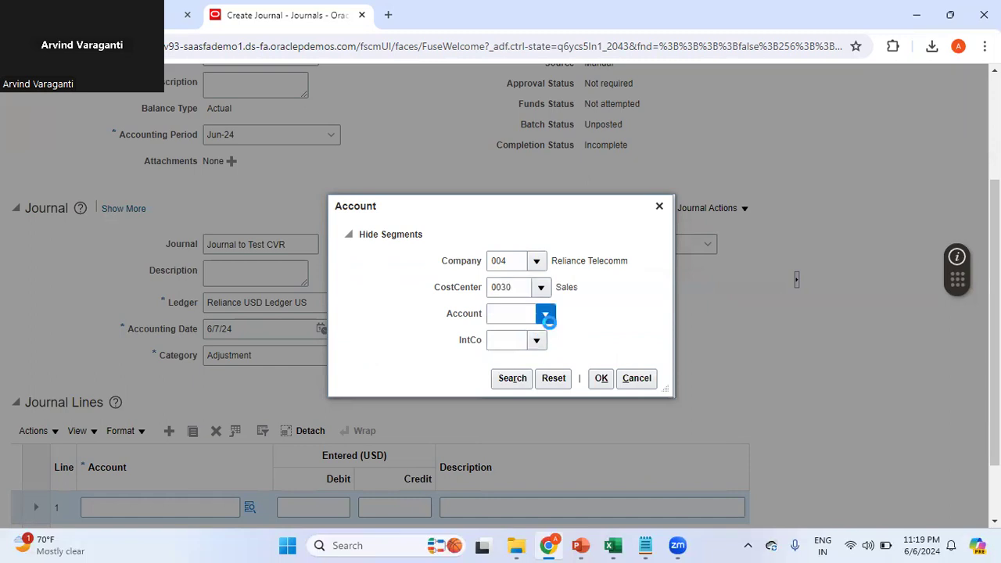
{"action": "left_click", "coordinate": [546, 315]}
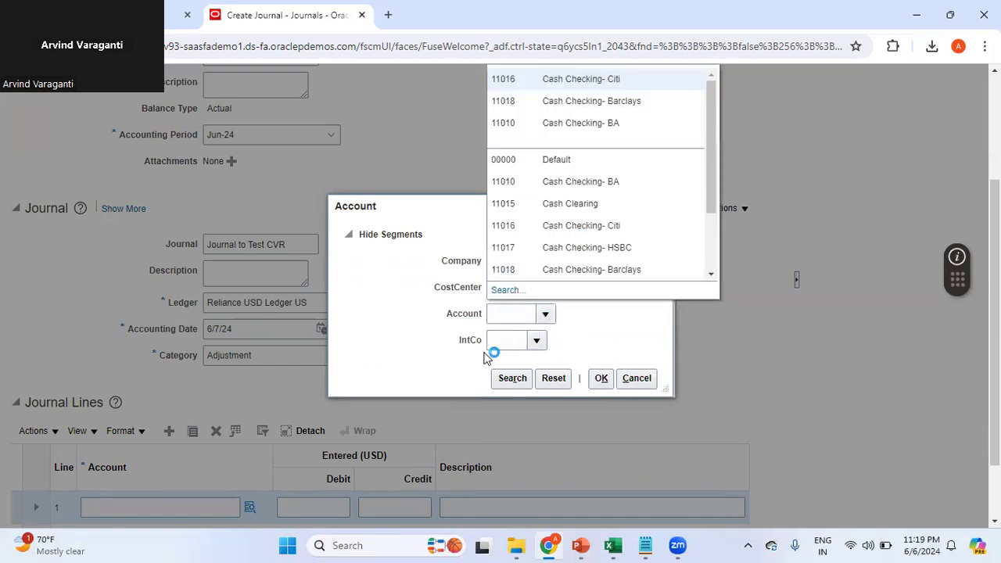
{"action": "left_click", "coordinate": [521, 225]}
{"action": "left_click", "coordinate": [537, 340]}
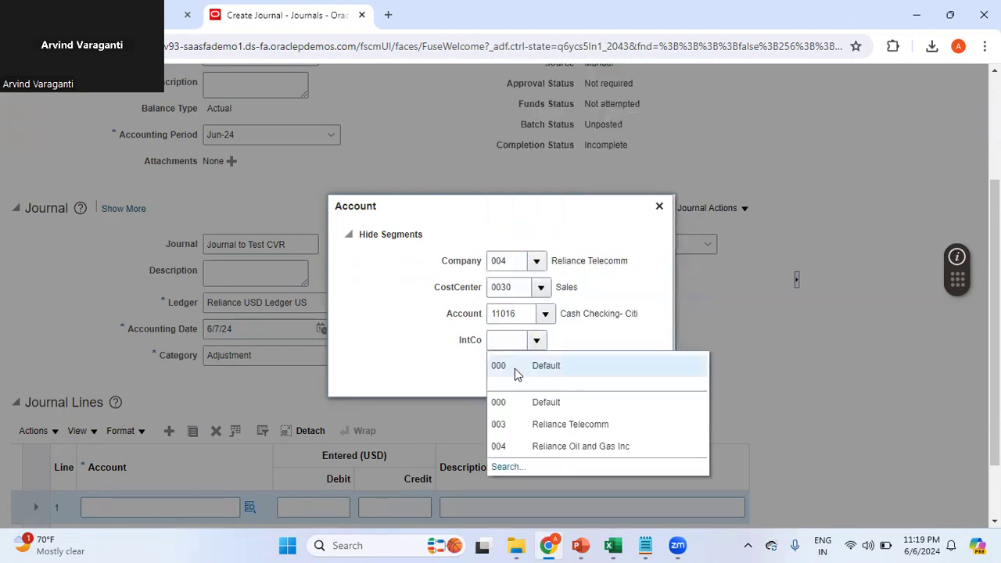
{"action": "left_click", "coordinate": [518, 368]}
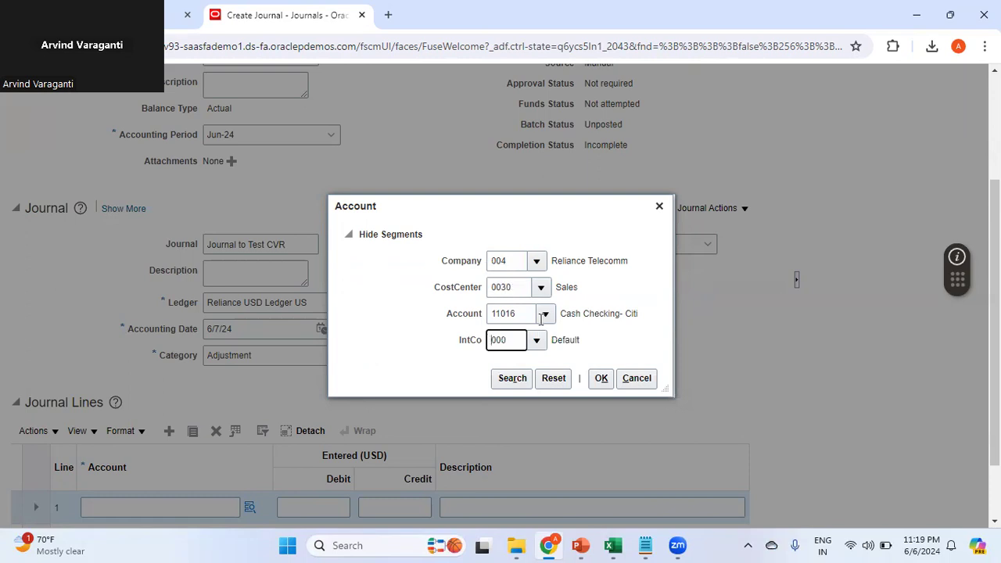
{"action": "left_click", "coordinate": [601, 383]}
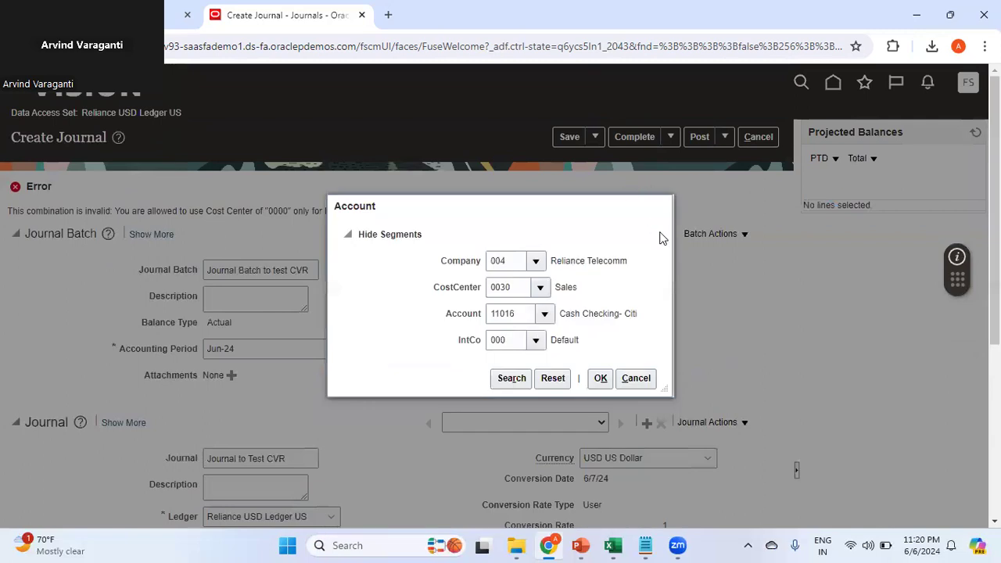
Change line 1's account combination to company 003, cost center 0010 Marketing and account 11010, and accept it.
{"action": "left_click_drag", "start_coordinate": [560, 216], "coordinate": [746, 216]}
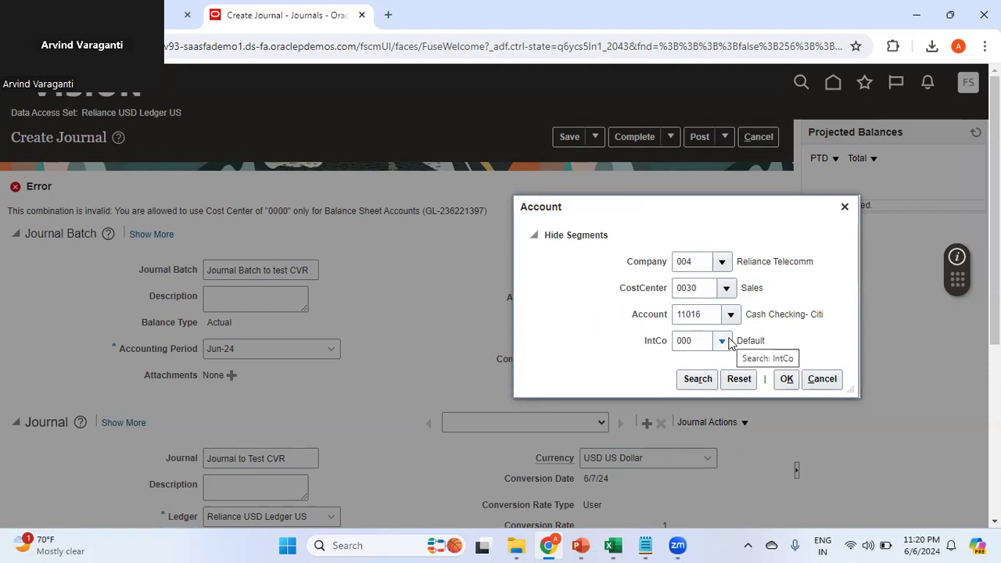
{"action": "left_click", "coordinate": [722, 263]}
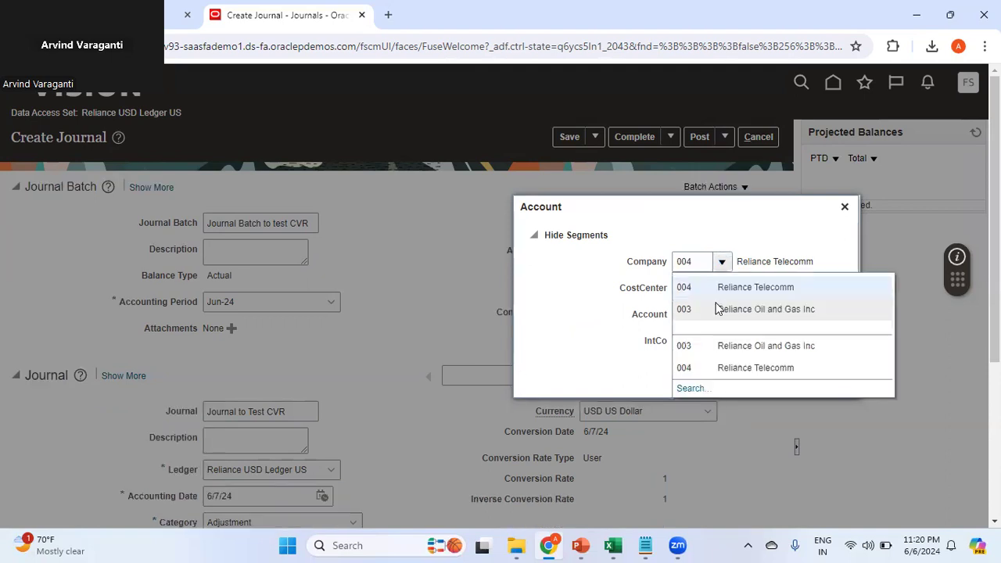
{"action": "left_click", "coordinate": [702, 310]}
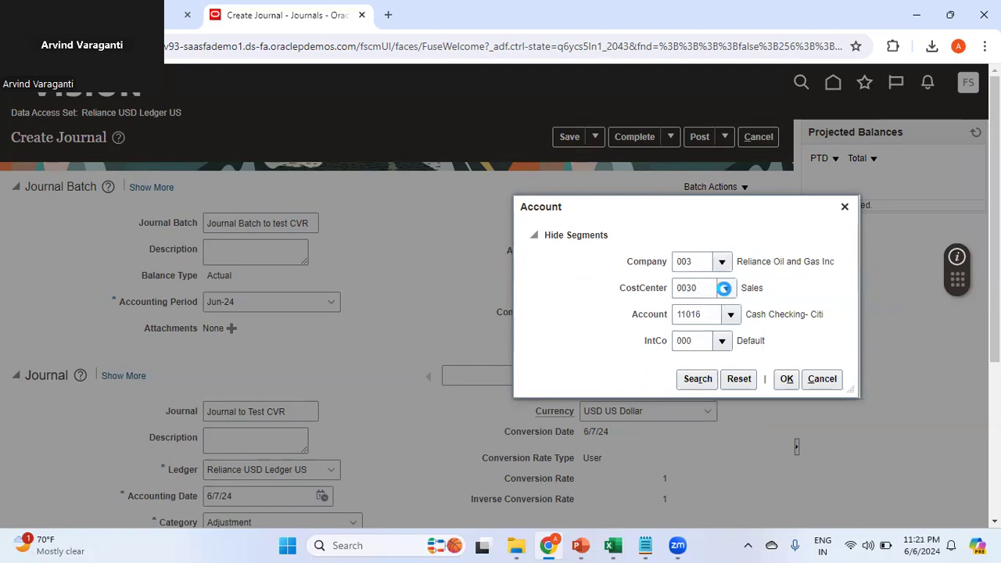
{"action": "left_click", "coordinate": [725, 288]}
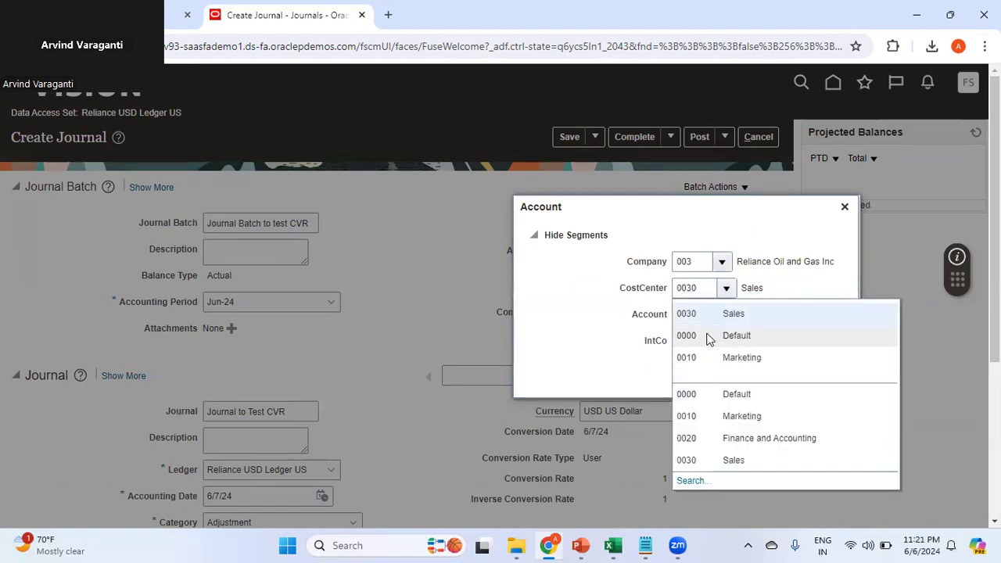
{"action": "left_click", "coordinate": [710, 358]}
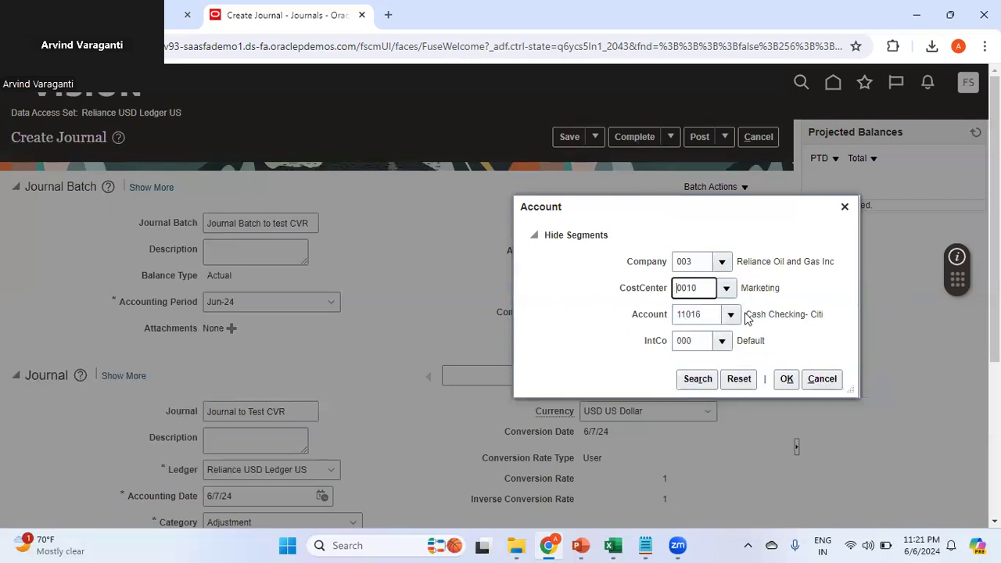
{"action": "left_click", "coordinate": [731, 316]}
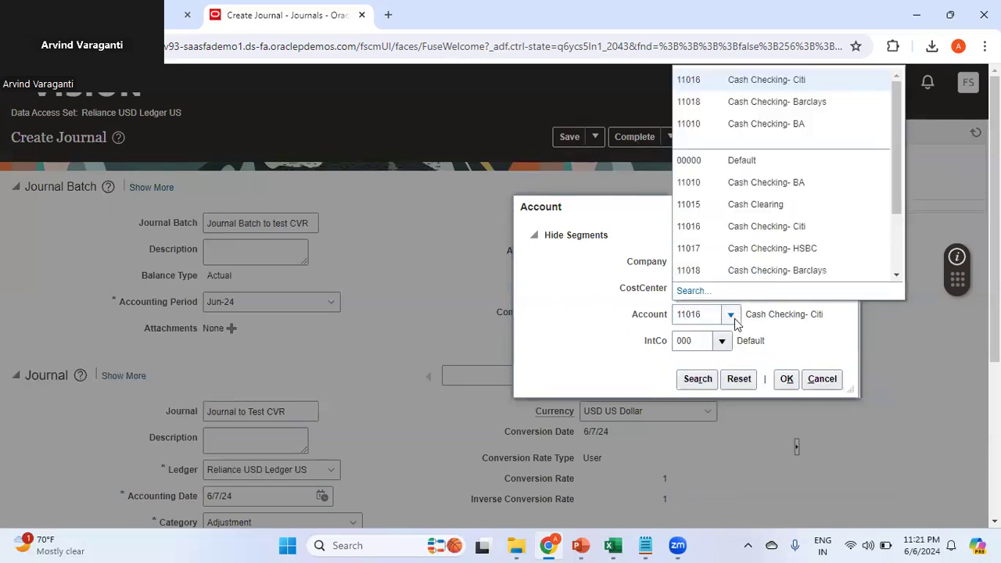
{"action": "left_click", "coordinate": [716, 182]}
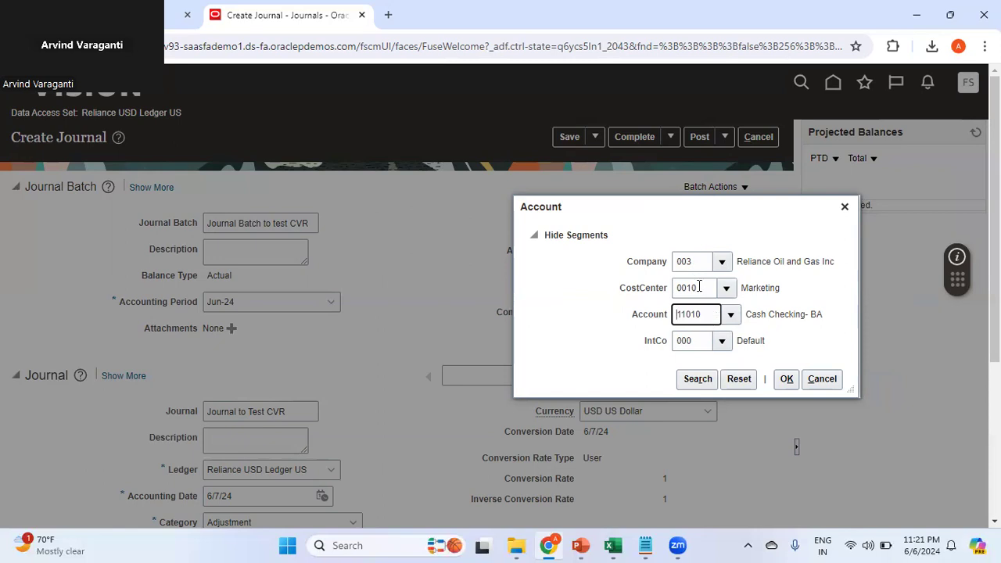
{"action": "left_click", "coordinate": [788, 380]}
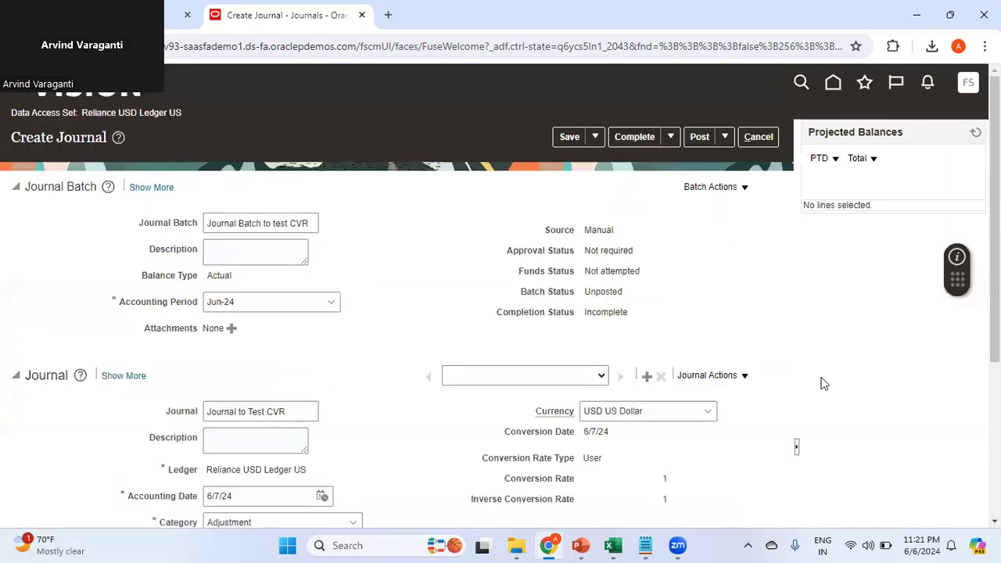
Check the account on journal line 1, and switch to PowerPoint to read the important note on cross-validation rules.
{"action": "left_click_drag", "start_coordinate": [995, 328], "coordinate": [995, 479]}
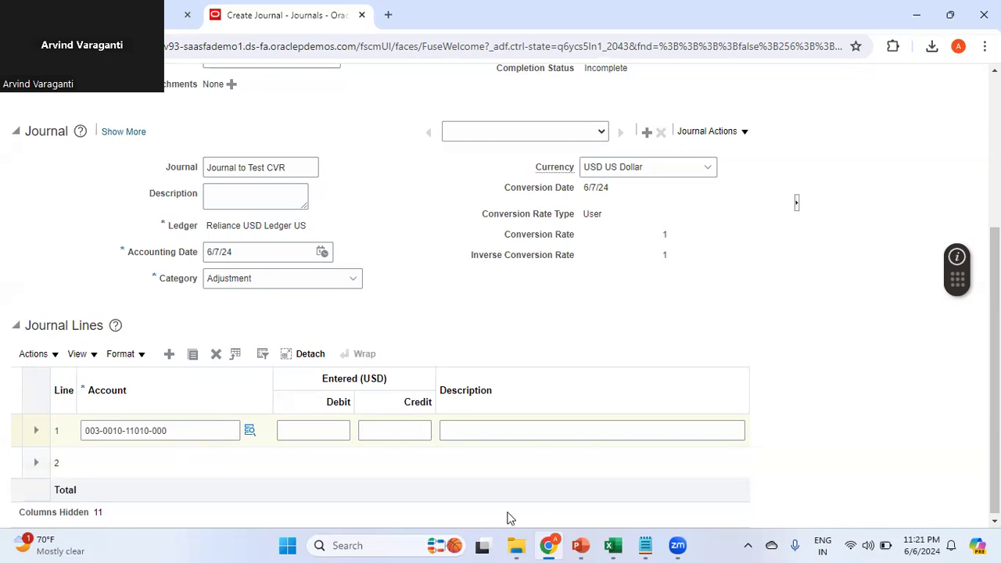
{"action": "mouse_move", "coordinate": [585, 538]}
{"action": "left_click", "coordinate": [600, 481]}
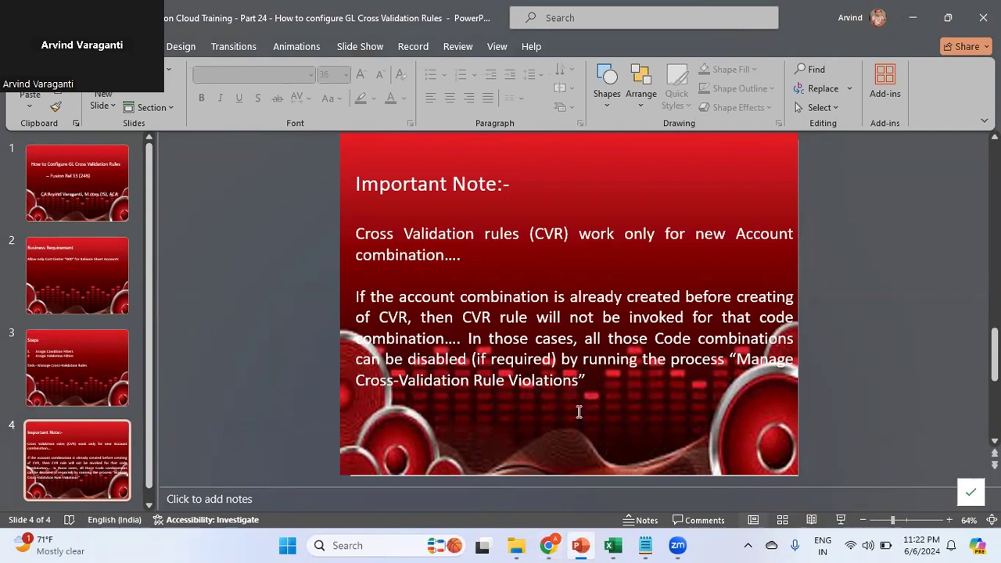
Switch back to Chrome and leave the journal without saving to return to the home page.
{"action": "left_click", "coordinate": [548, 545]}
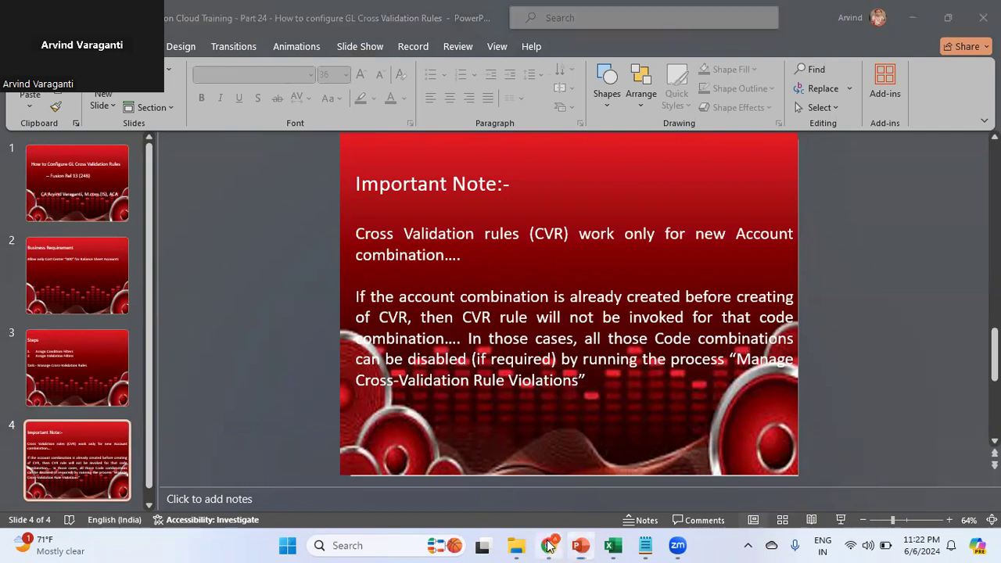
{"action": "scroll", "coordinate": [994, 274], "scroll_direction": "up", "scroll_amount": 3}
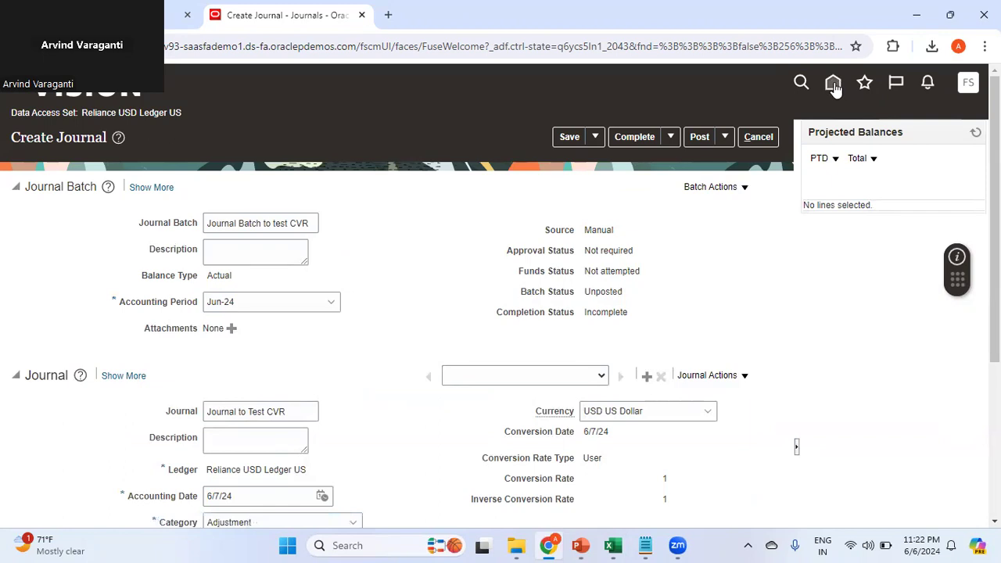
{"action": "left_click", "coordinate": [833, 83]}
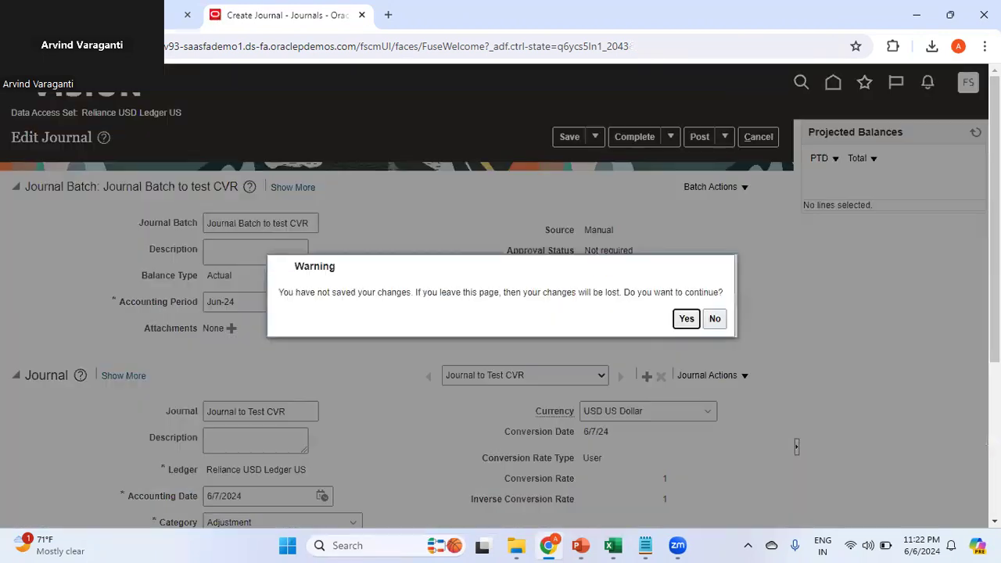
{"action": "left_click", "coordinate": [685, 319]}
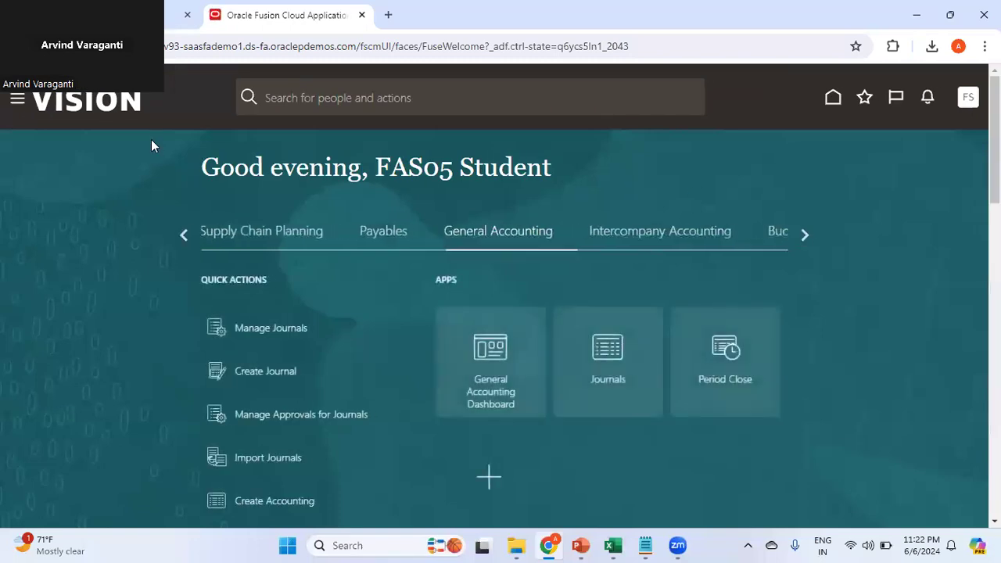
Open the Scheduled Processes work area under Tools and start scheduling a new process.
{"action": "left_click_drag", "start_coordinate": [138, 83], "coordinate": [735, 85]}
{"action": "left_click", "coordinate": [17, 97]}
{"action": "left_click_drag", "start_coordinate": [561, 208], "coordinate": [614, 470]}
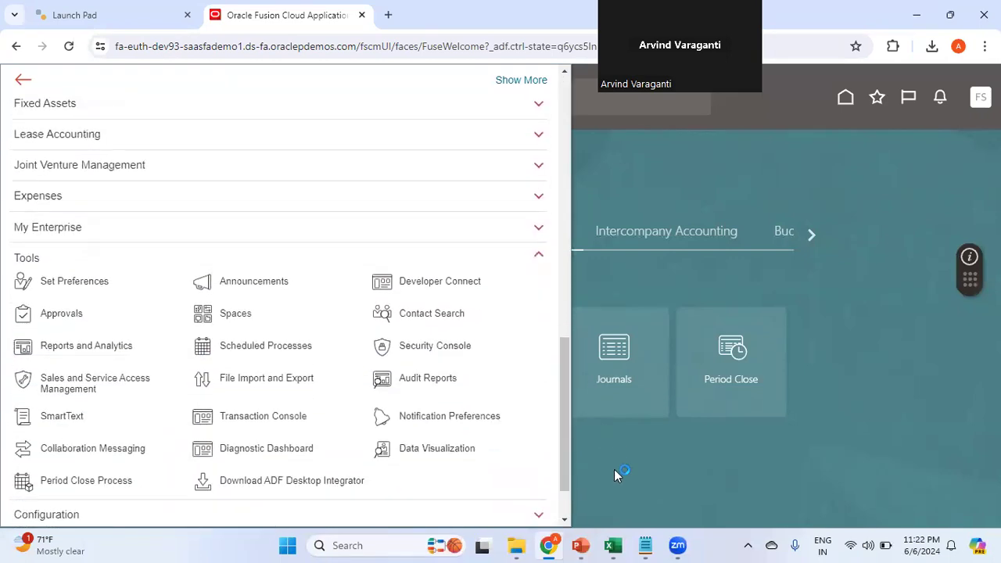
{"action": "left_click", "coordinate": [268, 352]}
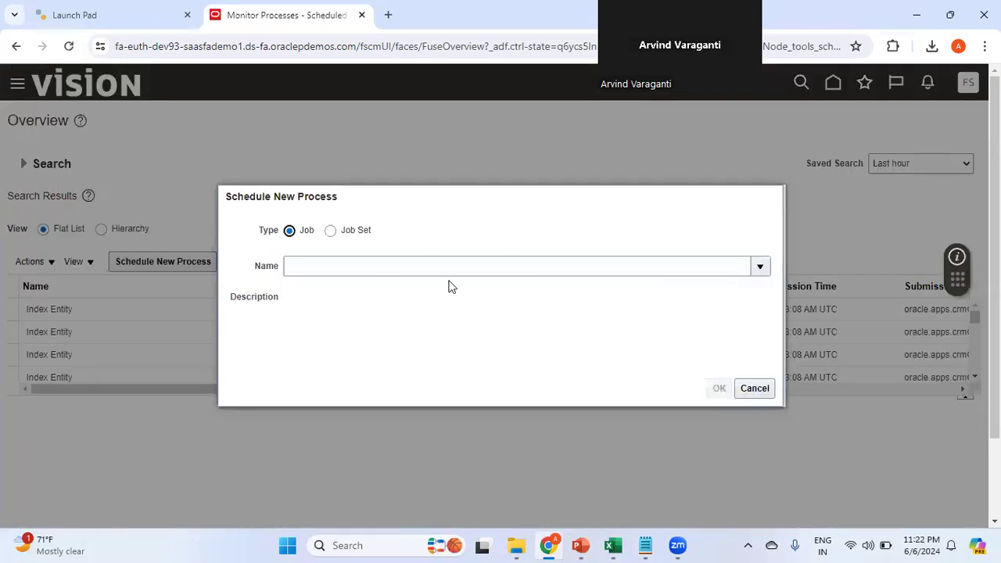
Find the Manage Cross-Validation Rule Violations job with "Manage%cross%" and open its process details.
{"action": "left_click", "coordinate": [398, 268]}
{"action": "type", "text": "Mana"}
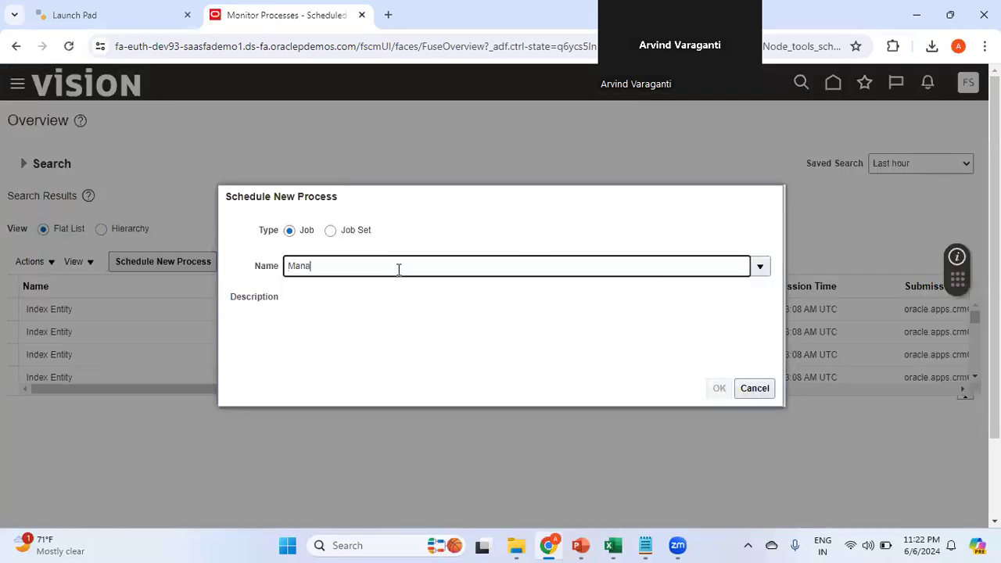
{"action": "type", "text": "ge%cross%"}
{"action": "key", "text": "Tab"}
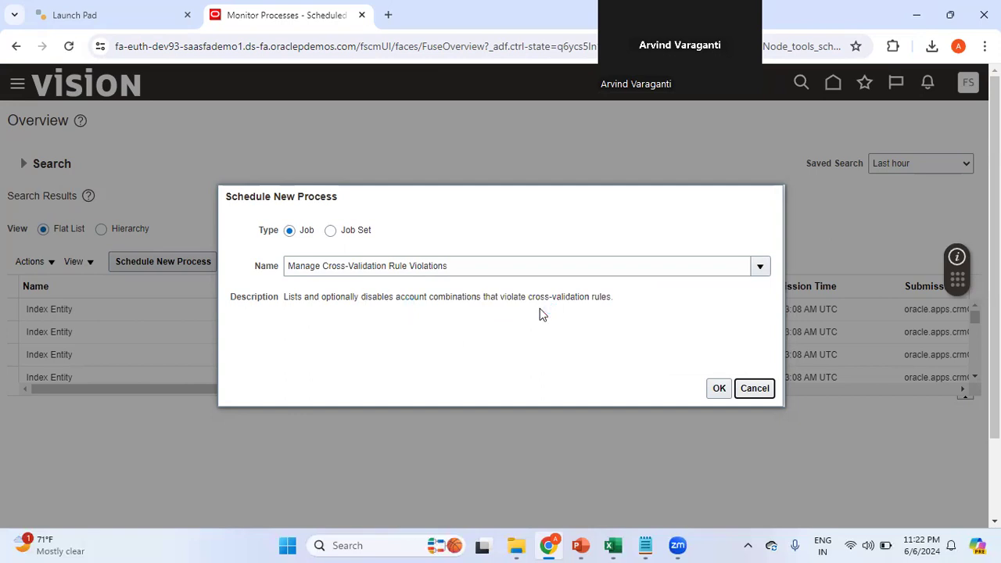
{"action": "left_click", "coordinate": [717, 389]}
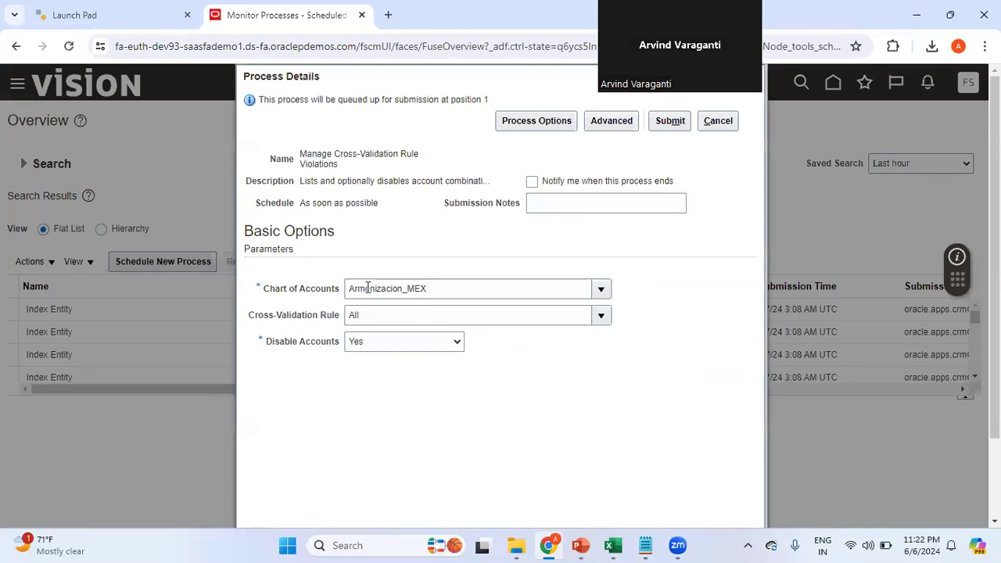
Set the chart of accounts to Reliance USD Ledger and check which cross-validation rules are available, leaving the rule blank.
{"action": "left_click", "coordinate": [600, 291]}
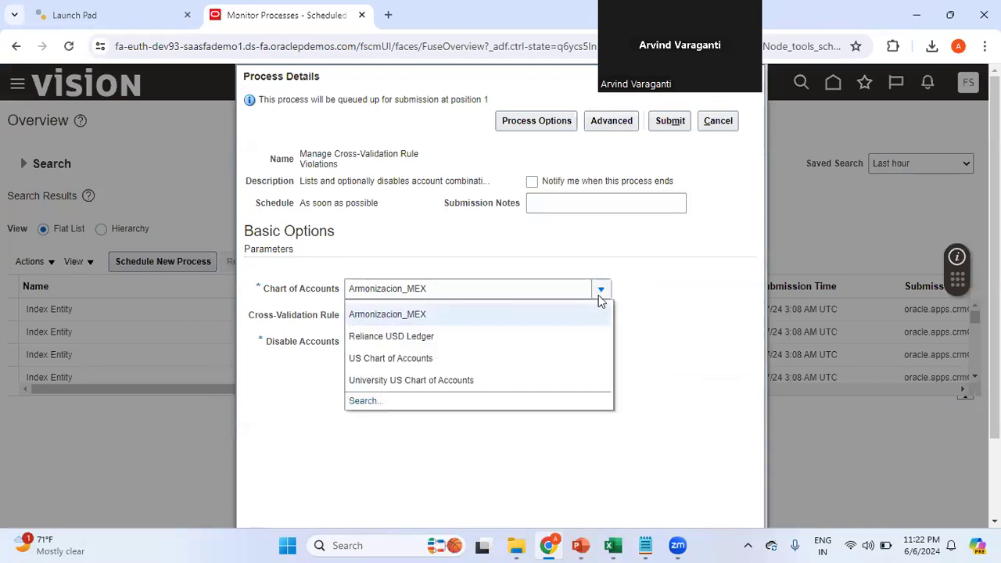
{"action": "left_click", "coordinate": [425, 336]}
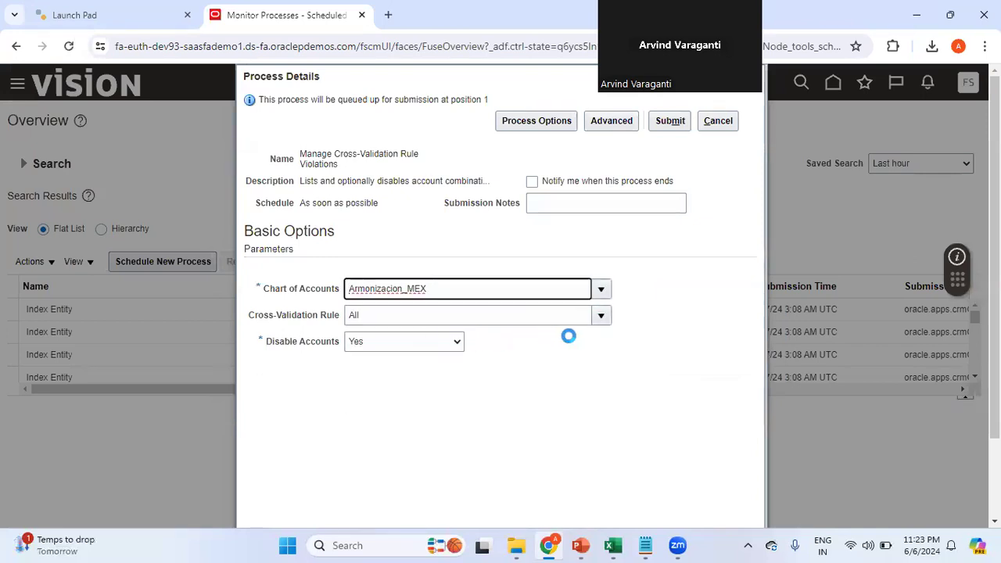
{"action": "left_click", "coordinate": [607, 317]}
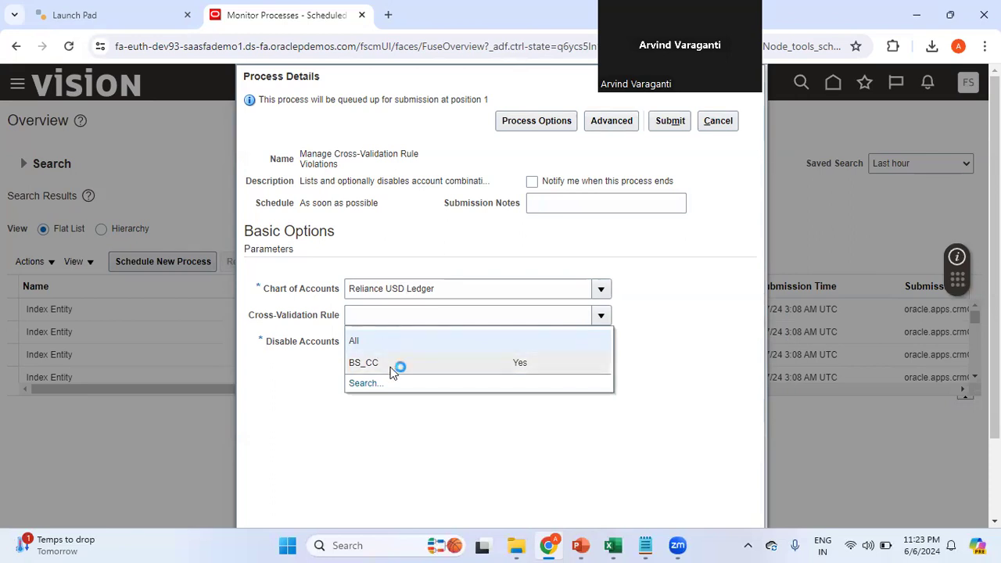
{"action": "left_click", "coordinate": [666, 344]}
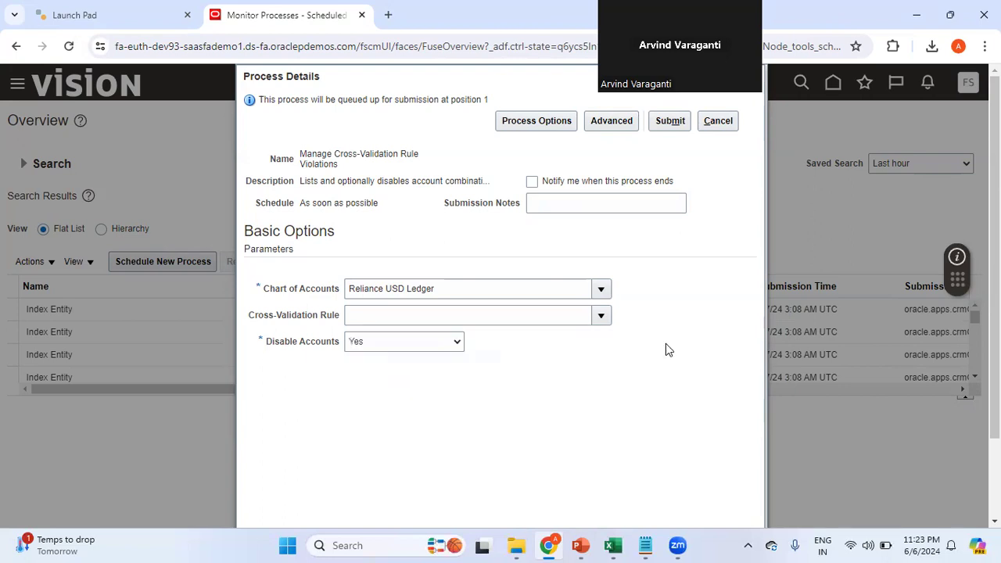
Examine the choices for disabling accounts, particularly Yes and Preserve Change.
{"action": "left_click", "coordinate": [389, 345]}
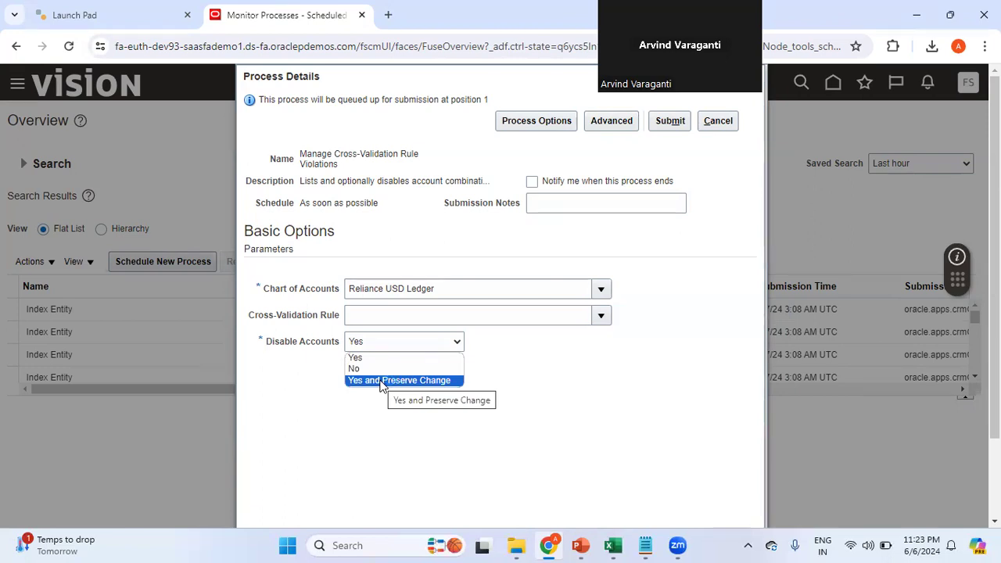
{"action": "left_click", "coordinate": [381, 383]}
{"action": "left_click", "coordinate": [382, 383]}
{"action": "left_click", "coordinate": [382, 383]}
{"action": "left_click", "coordinate": [382, 383]}
{"action": "left_click", "coordinate": [382, 383]}
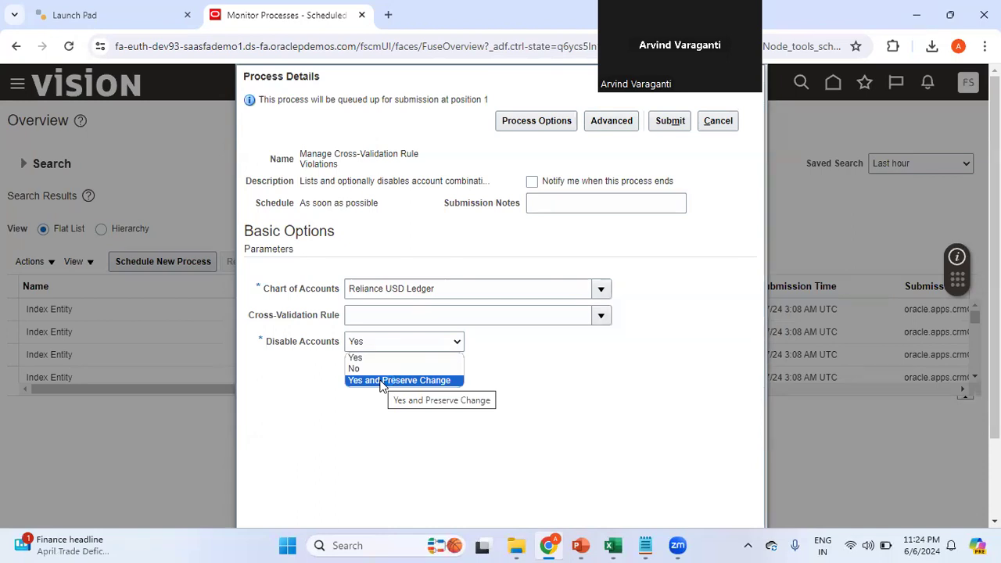
{"action": "left_click", "coordinate": [382, 381]}
{"action": "left_click", "coordinate": [382, 381]}
{"action": "left_click", "coordinate": [382, 382]}
{"action": "left_click", "coordinate": [383, 382]}
{"action": "left_click", "coordinate": [383, 382]}
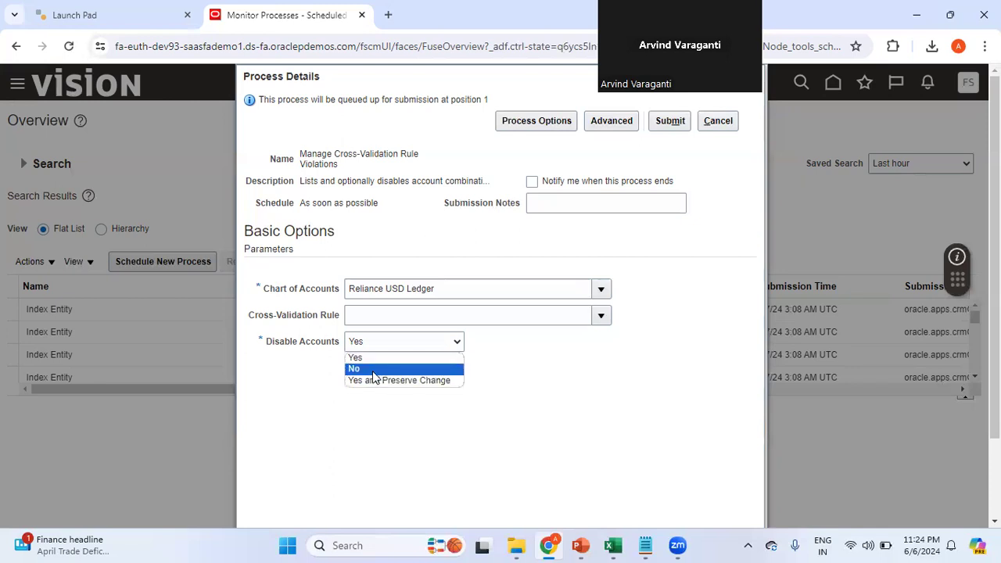
Set Disable Accounts to No, submit the process and acknowledge the submission.
{"action": "left_click", "coordinate": [371, 367]}
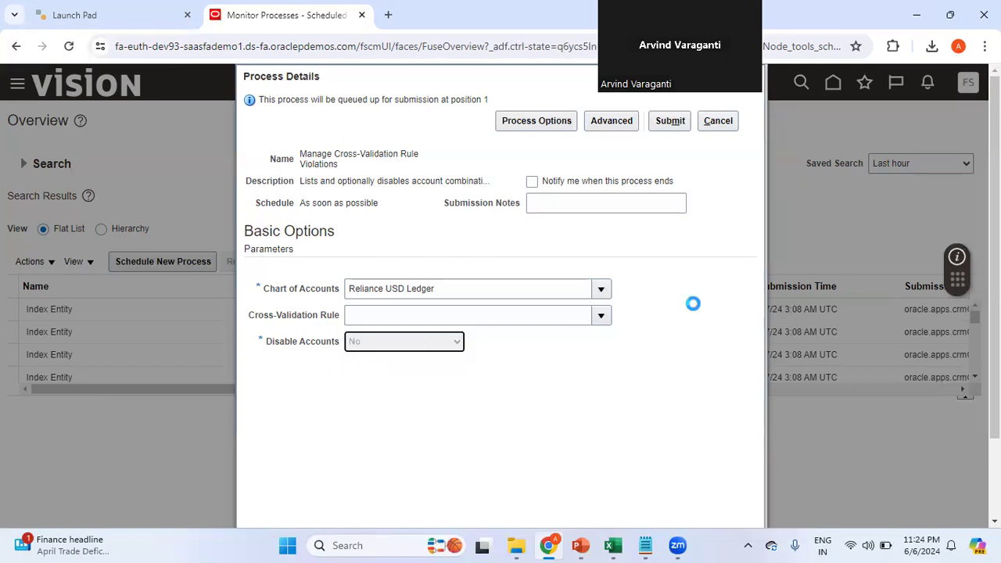
{"action": "left_click", "coordinate": [671, 122]}
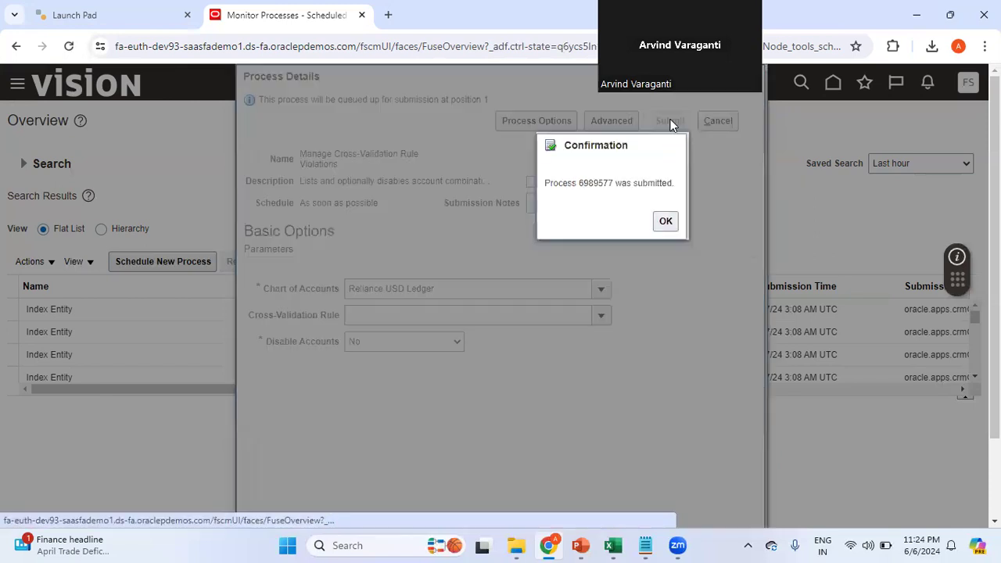
{"action": "left_click", "coordinate": [665, 222]}
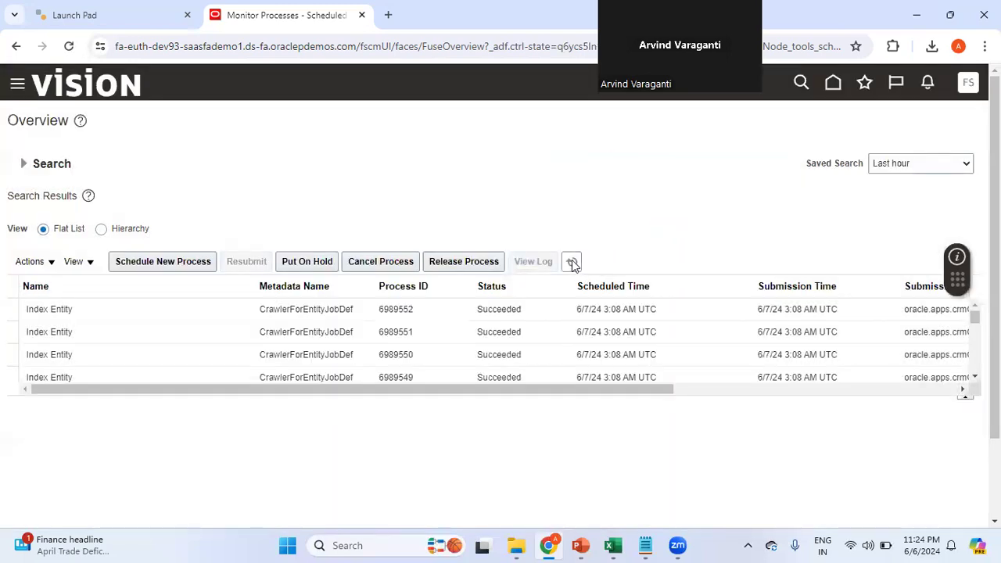
Refresh the process list to follow the submitted Manage Cross-Validation Rule Violations run, and select it to show its details.
{"action": "left_click", "coordinate": [571, 263]}
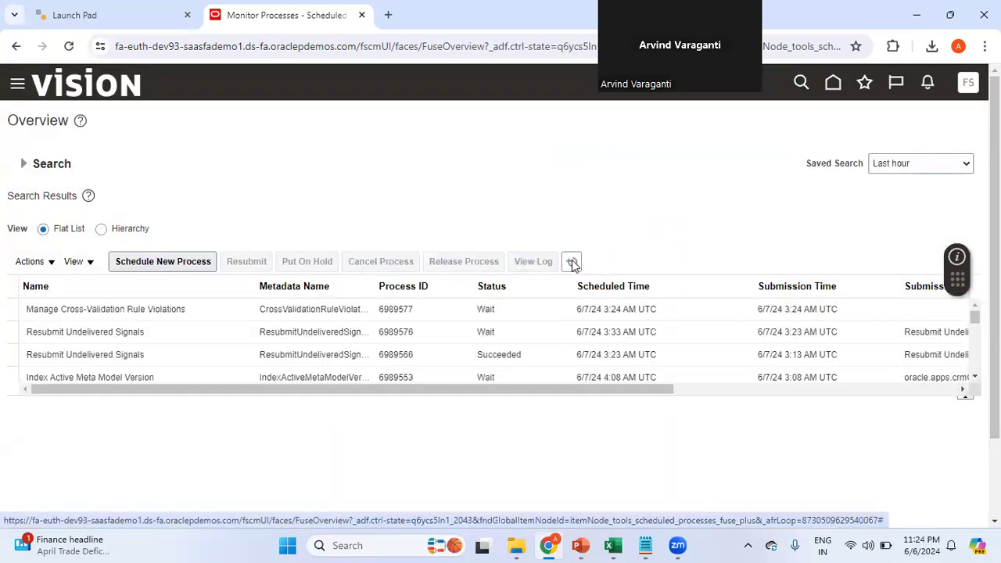
{"action": "left_click", "coordinate": [573, 263]}
{"action": "left_click", "coordinate": [573, 263]}
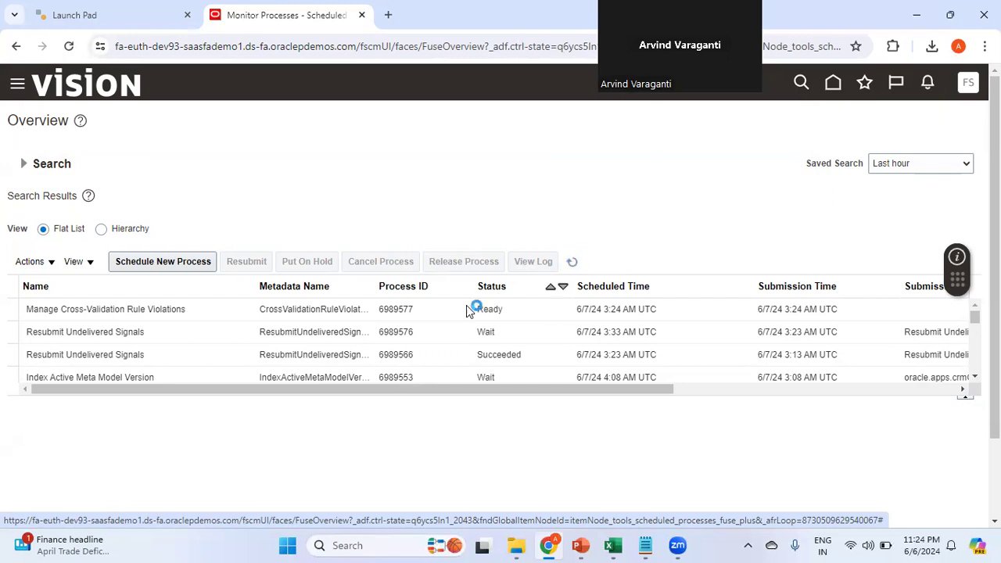
{"action": "left_click", "coordinate": [439, 313]}
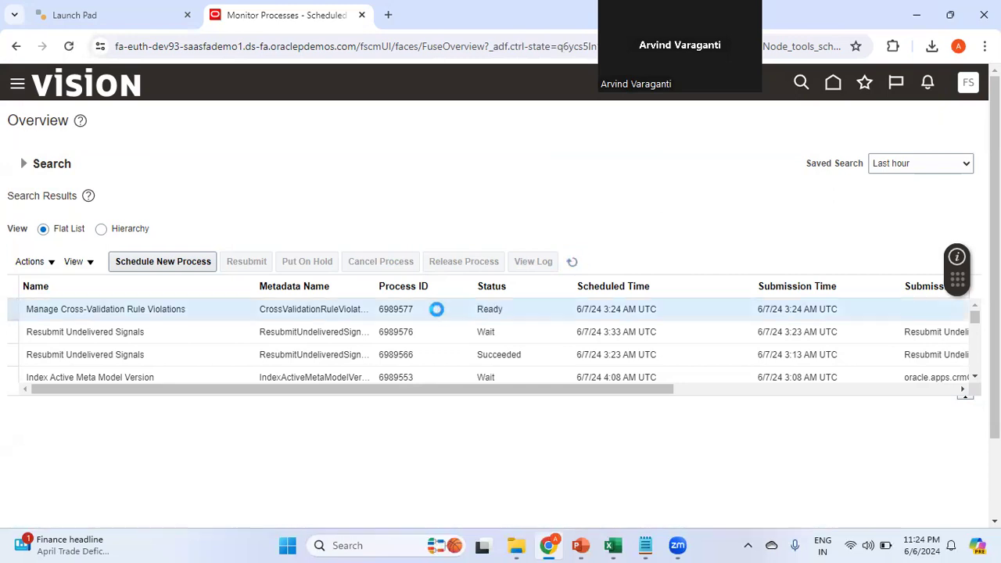
{"action": "left_click", "coordinate": [572, 263]}
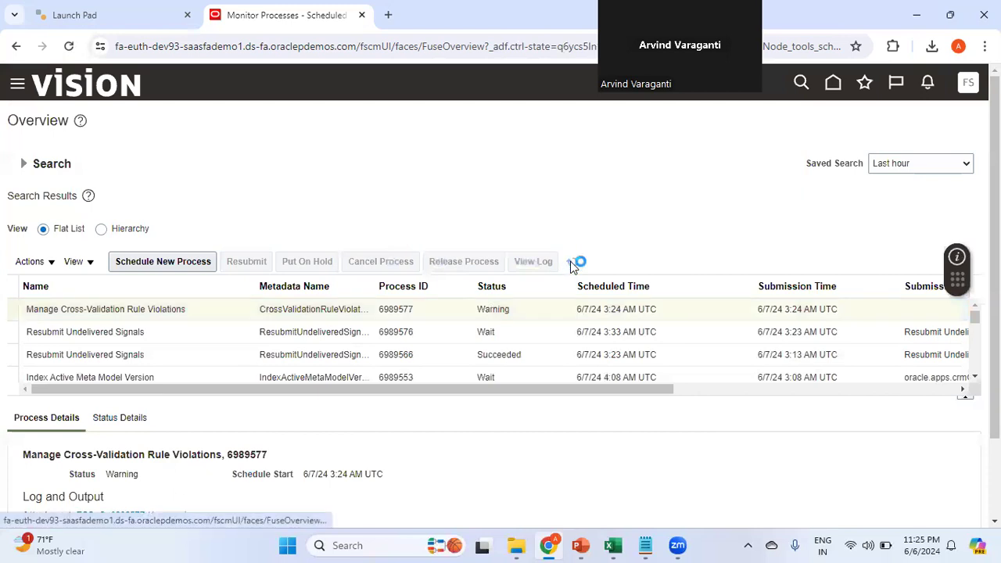
{"action": "left_click", "coordinate": [451, 314]}
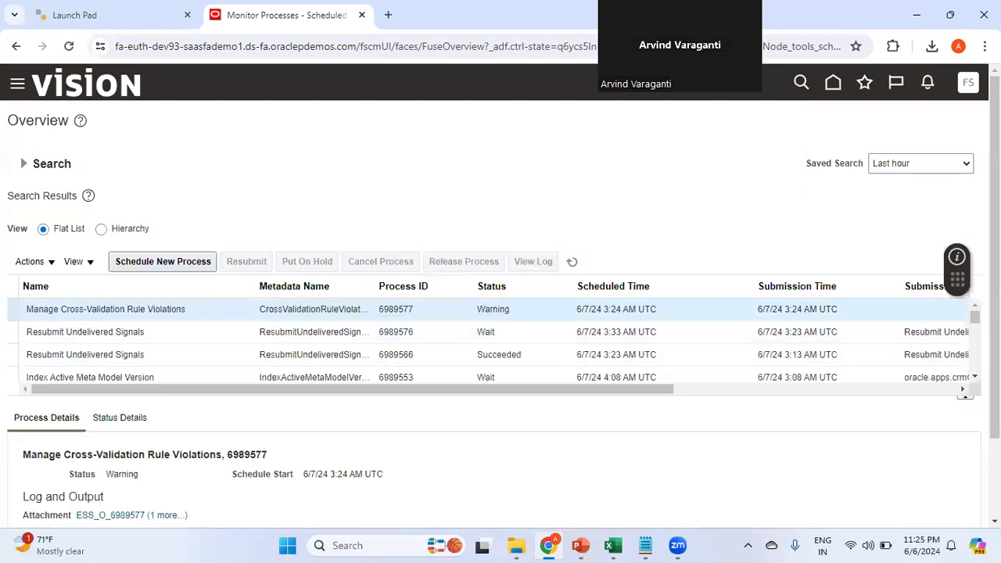
Open the run's output text file 6989577.txt, read the violation report, and close the file and its attachments list.
{"action": "scroll", "coordinate": [428, 427], "scroll_direction": "down", "scroll_amount": 2}
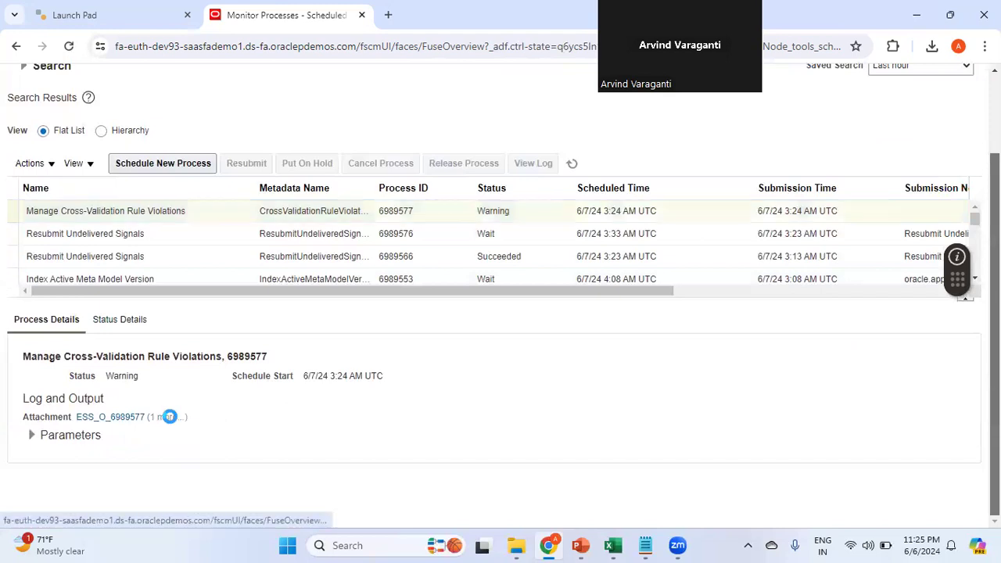
{"action": "left_click", "coordinate": [167, 417]}
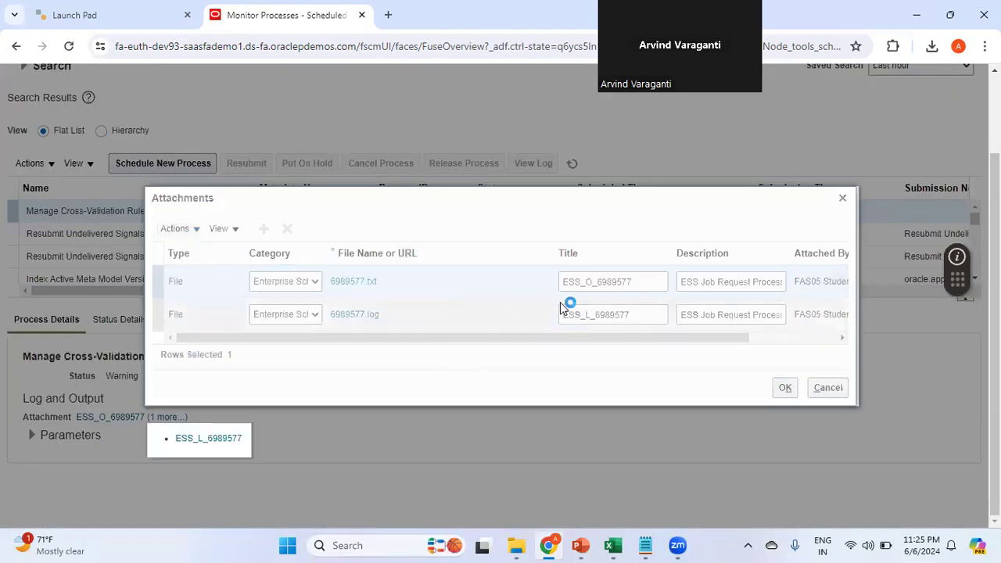
{"action": "left_click", "coordinate": [367, 286]}
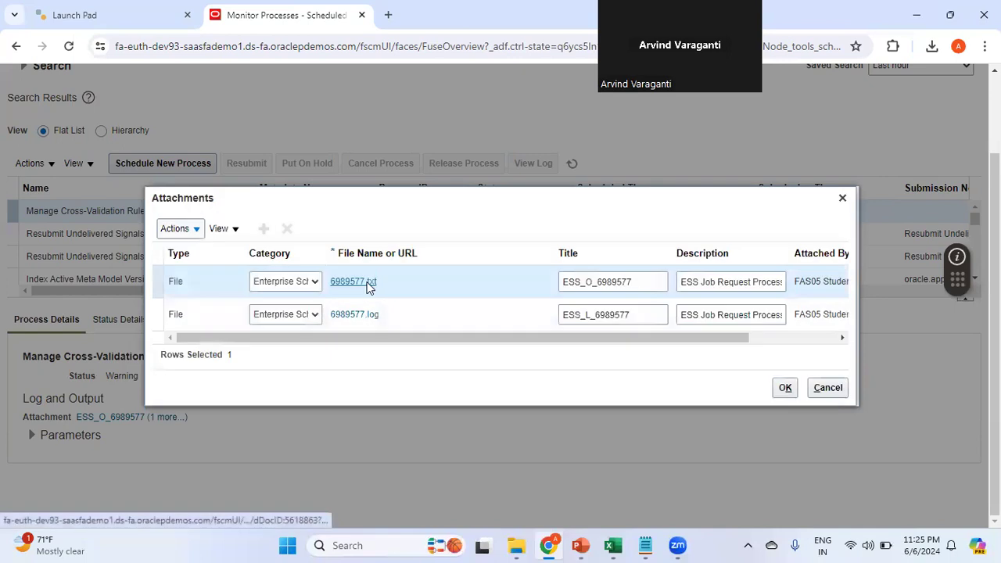
{"action": "left_click", "coordinate": [849, 80]}
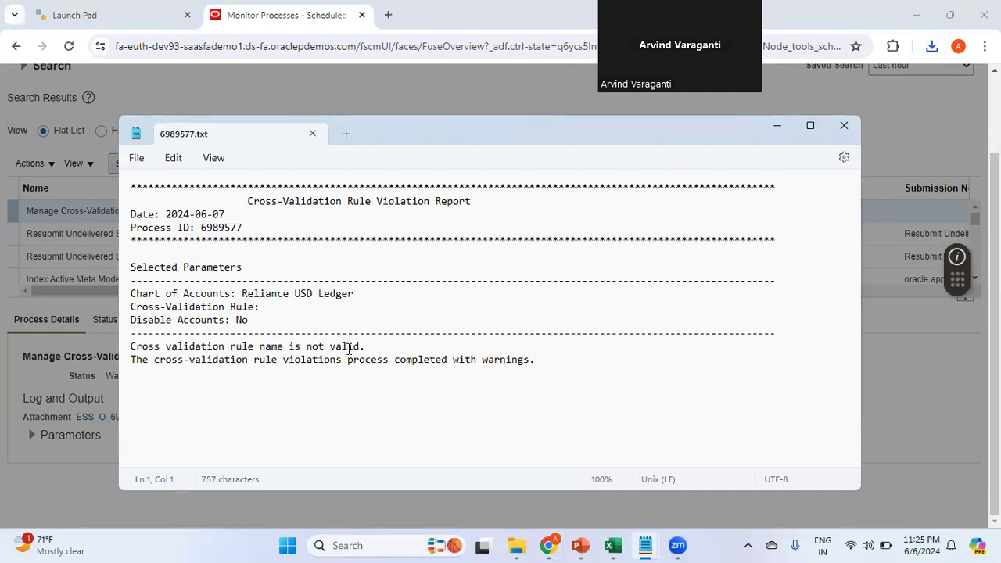
{"action": "left_click", "coordinate": [844, 125]}
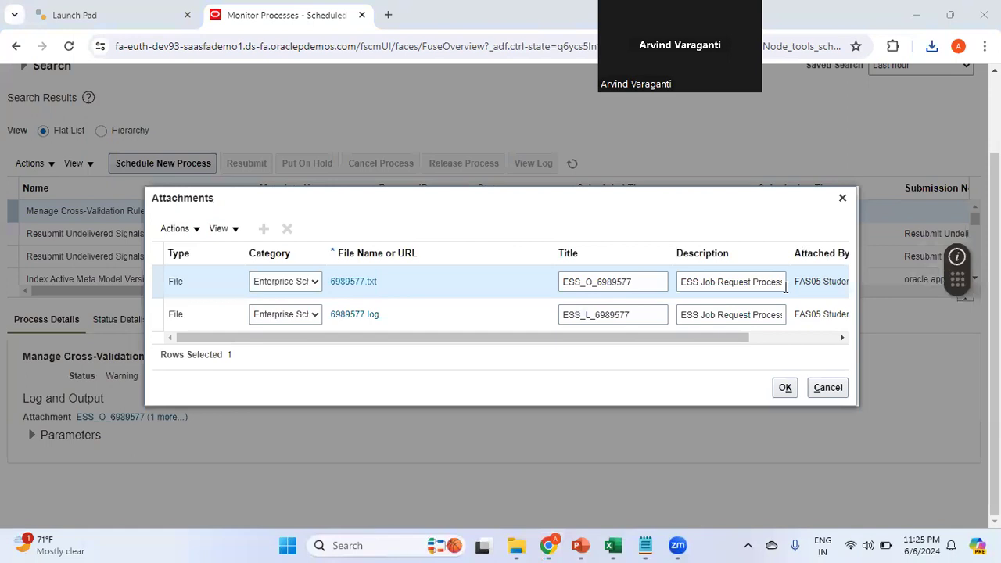
{"action": "left_click", "coordinate": [829, 387]}
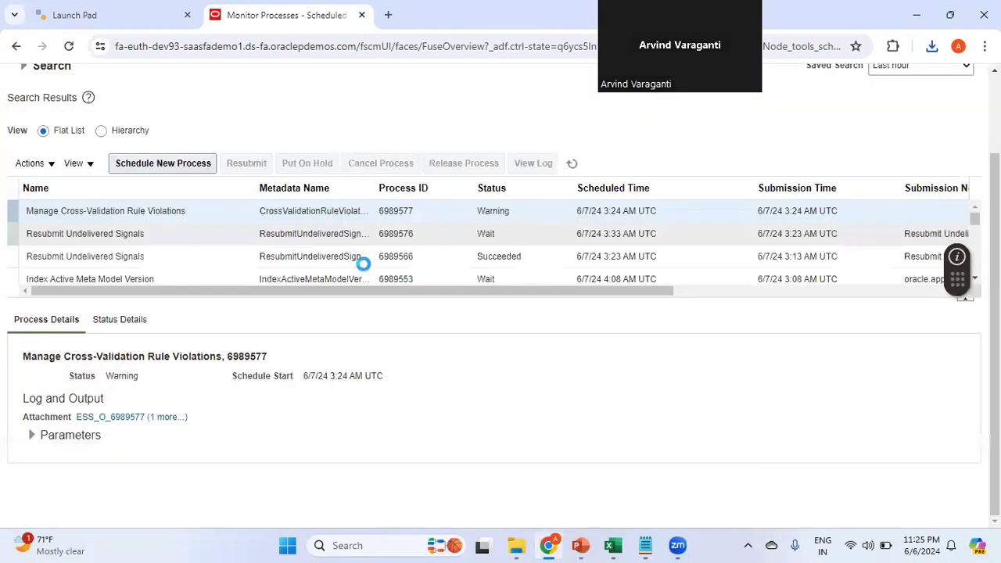
Schedule Manage Cross-Validation Rule Violations again with chart of accounts Reliance USD Ledger and cross-validation rule BS_CC.
{"action": "left_click", "coordinate": [182, 169]}
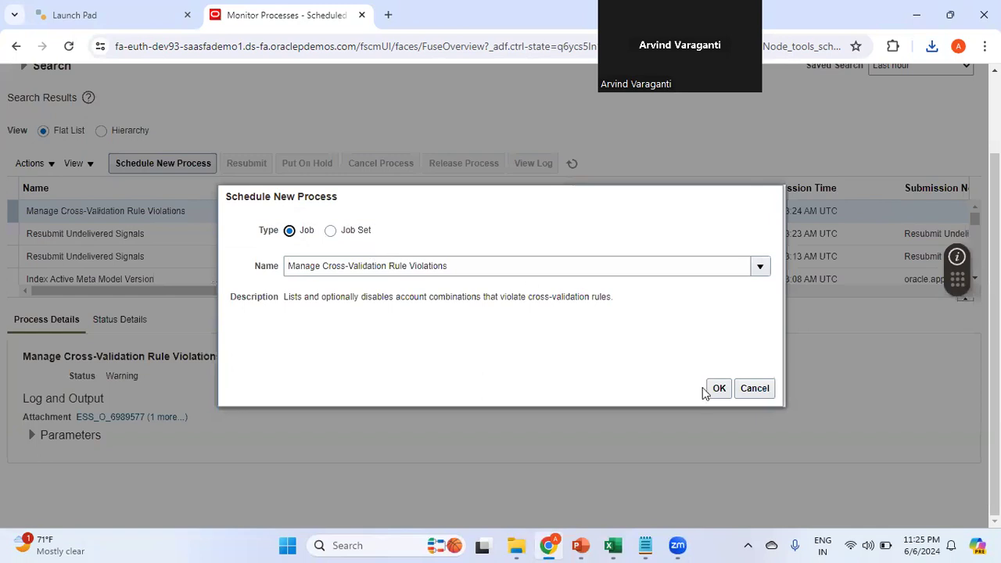
{"action": "left_click", "coordinate": [720, 387]}
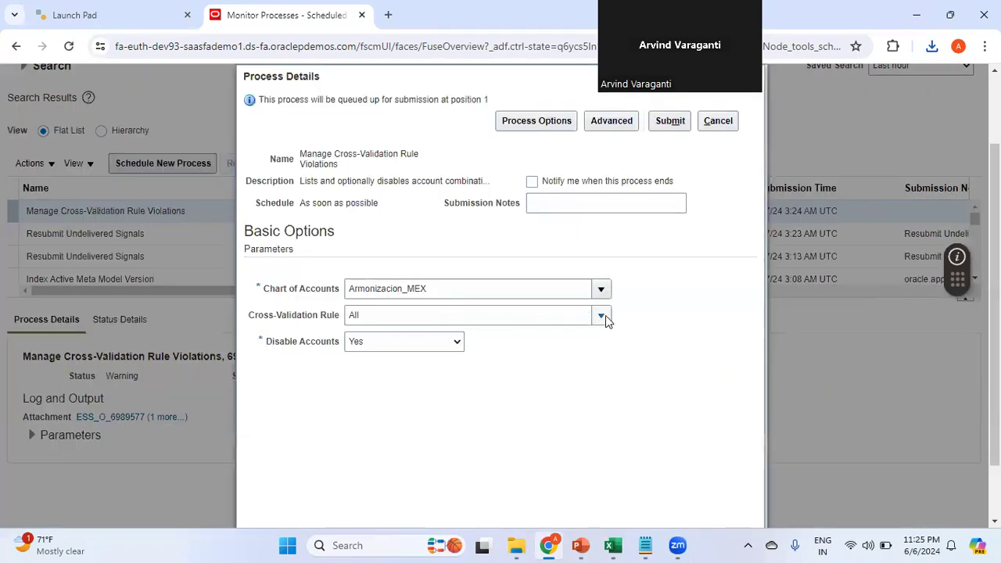
{"action": "left_click", "coordinate": [601, 290]}
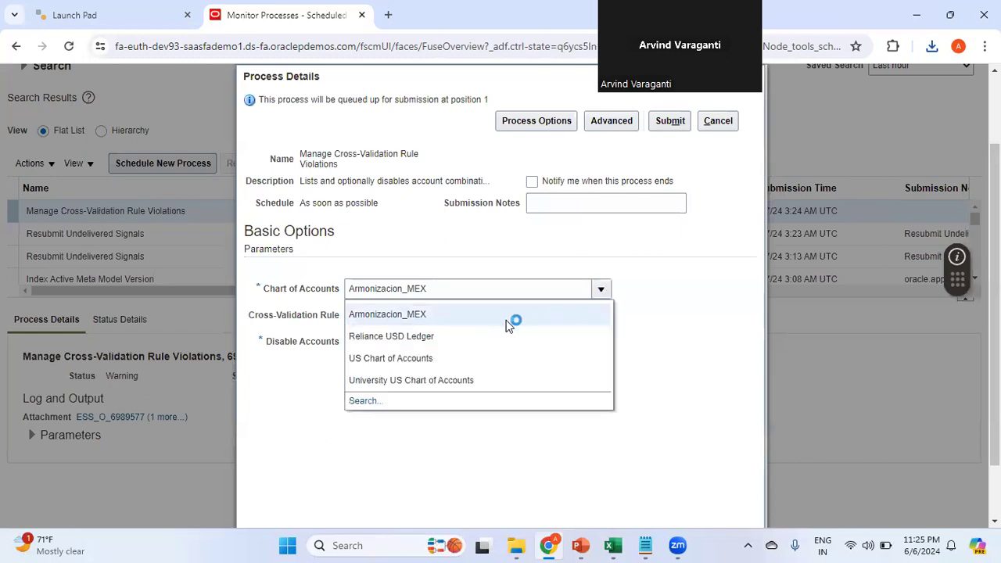
{"action": "left_click", "coordinate": [446, 337]}
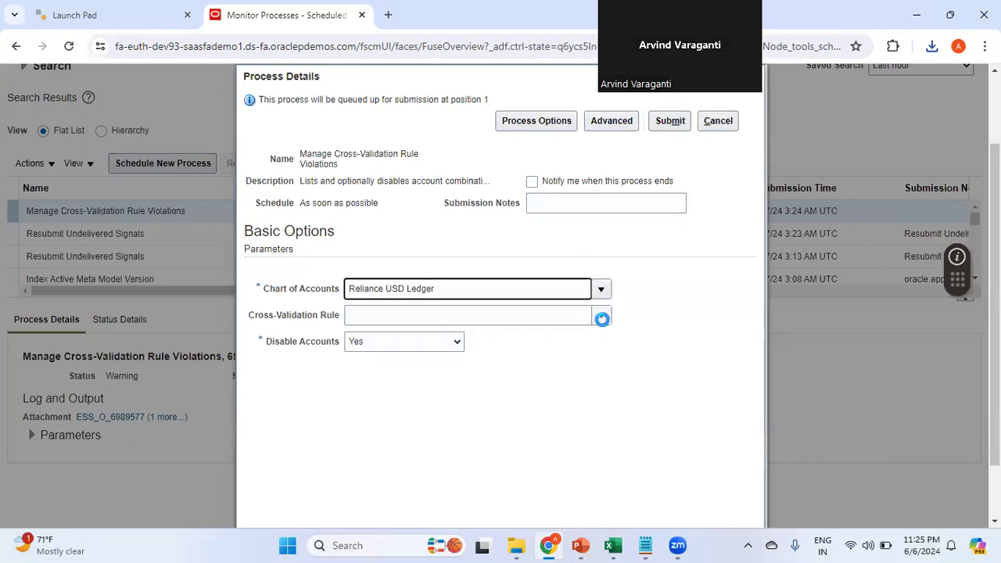
{"action": "left_click", "coordinate": [601, 316]}
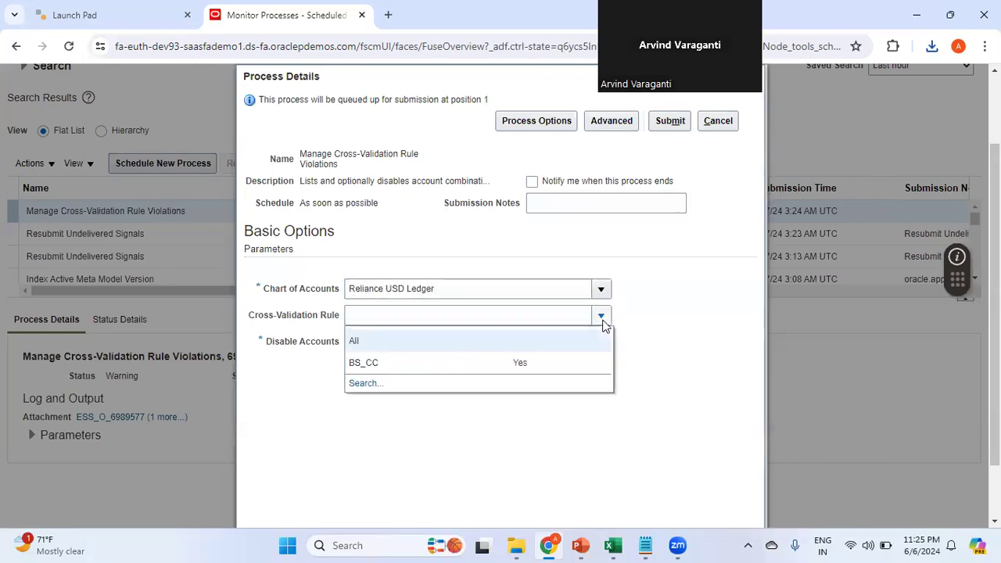
{"action": "left_click", "coordinate": [406, 364]}
Set Disable Accounts to No for the BS_CC run, submit it and acknowledge the submission.
{"action": "left_click", "coordinate": [389, 344]}
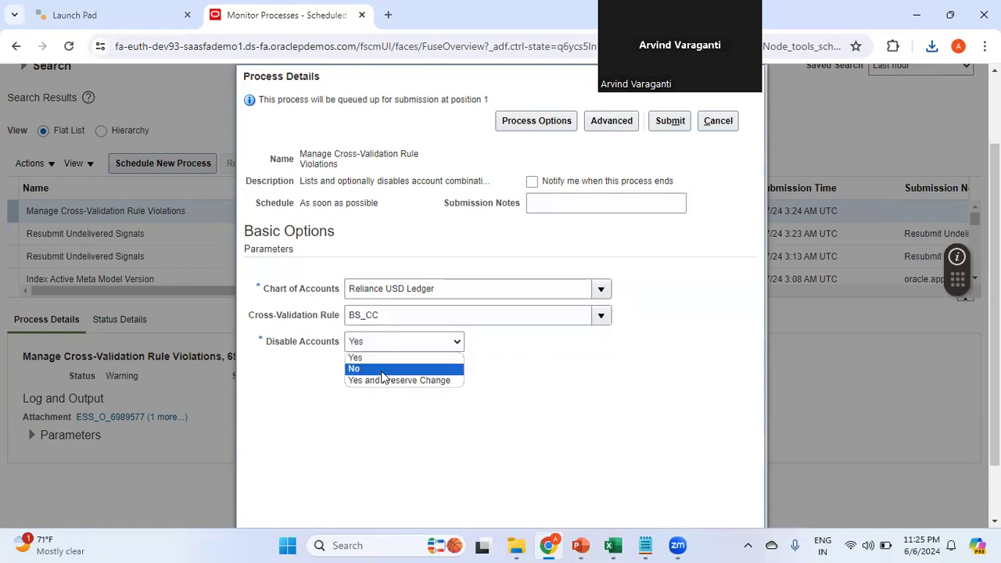
{"action": "left_click", "coordinate": [355, 369]}
{"action": "left_click", "coordinate": [679, 123]}
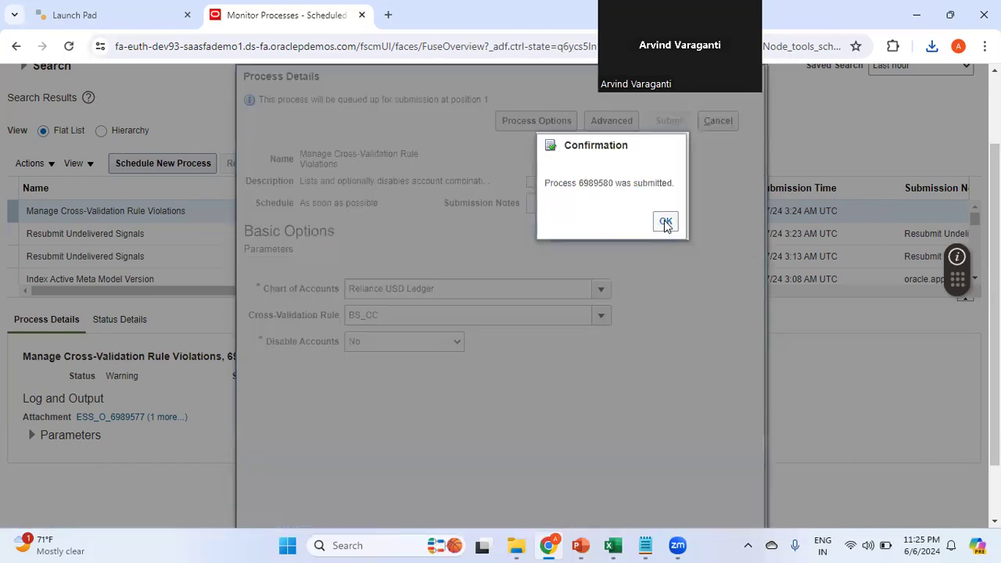
{"action": "left_click", "coordinate": [665, 223]}
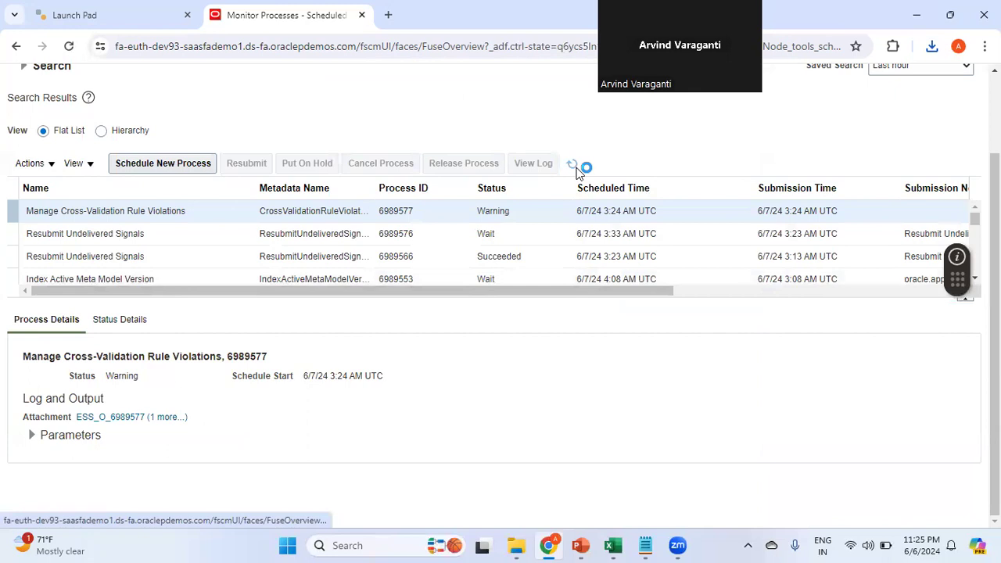
Refresh the process list, select the newest Manage Cross-Validation Rule Violations run and show its attachments.
{"action": "left_click", "coordinate": [576, 169]}
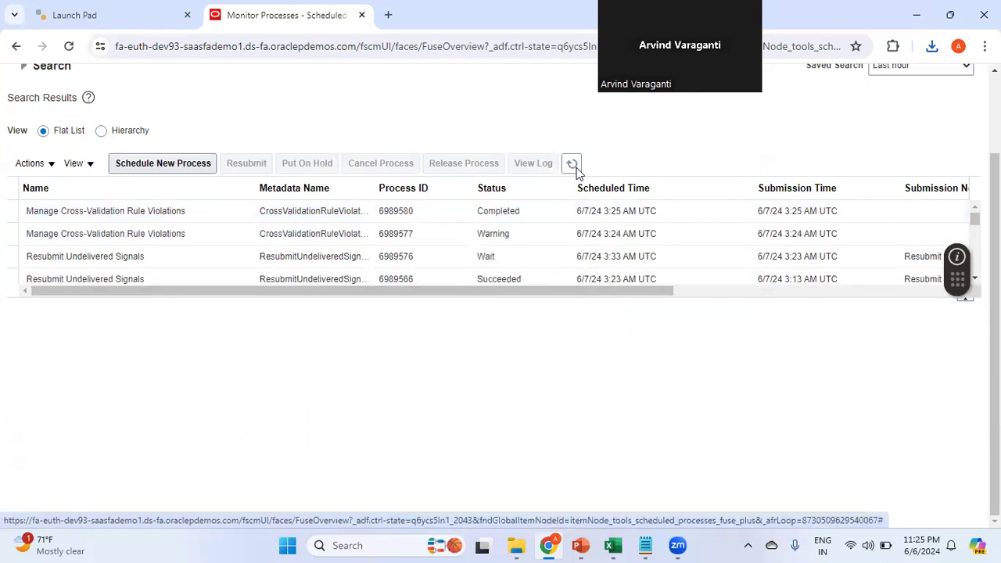
{"action": "left_click", "coordinate": [452, 211]}
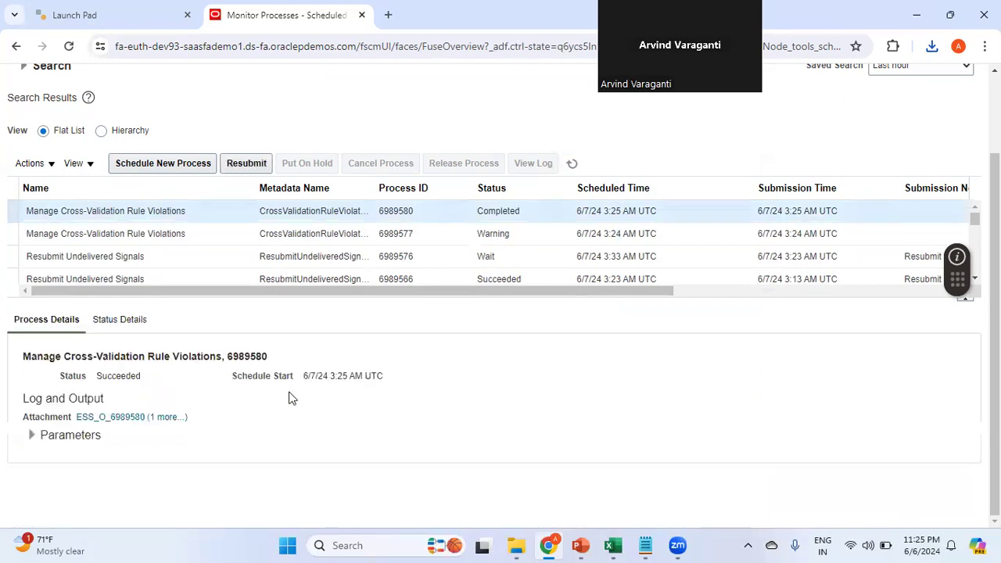
{"action": "left_click", "coordinate": [168, 418]}
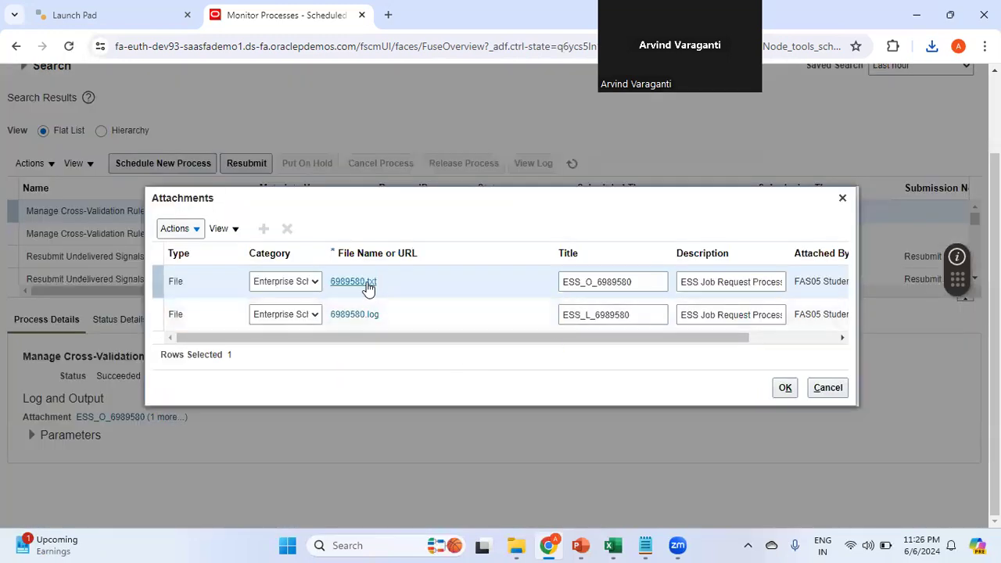
Open the output file 6989580.txt in a maximized window and examine the Disable Accounts parameter in the report.
{"action": "left_click", "coordinate": [368, 285]}
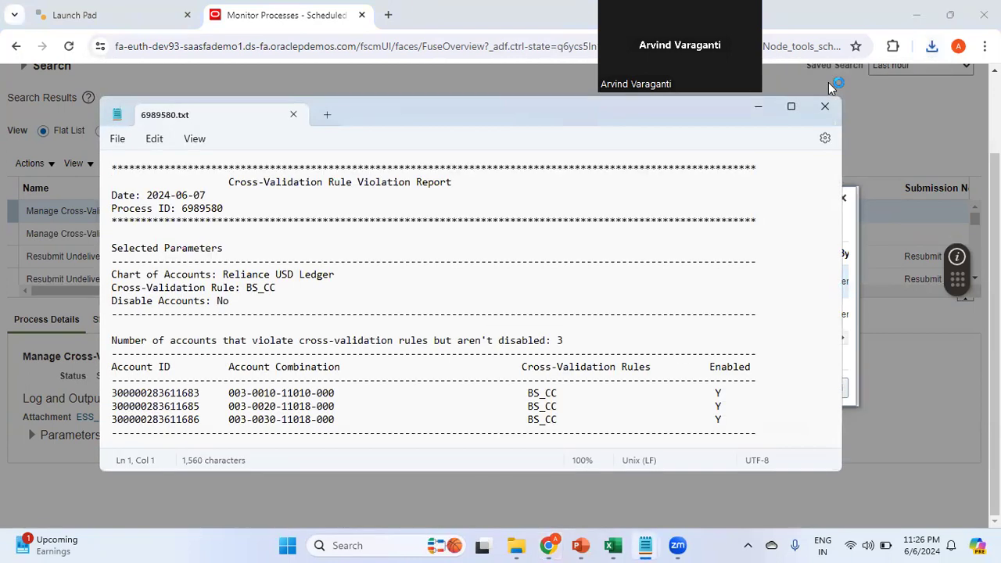
{"action": "left_click", "coordinate": [794, 109]}
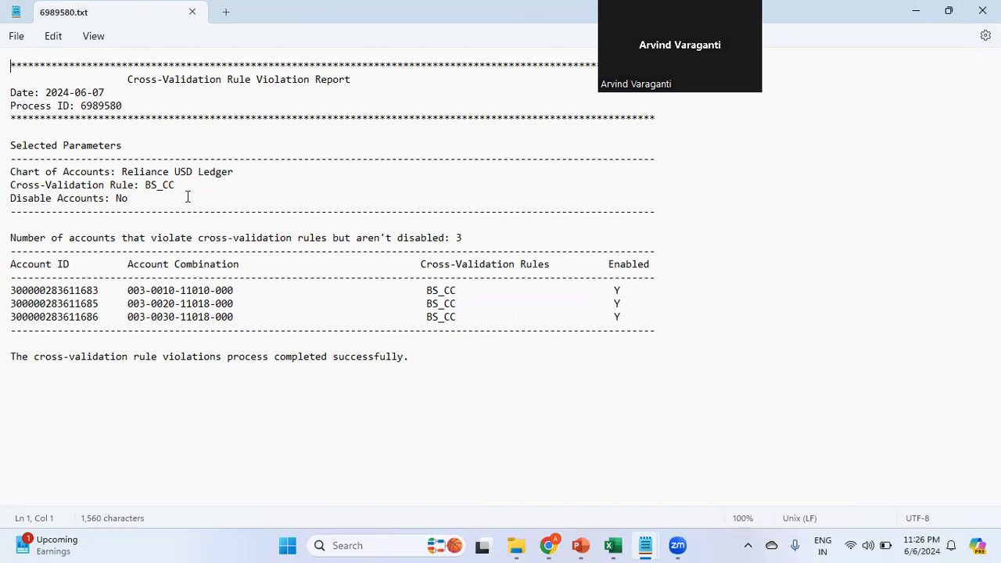
{"action": "double_click", "coordinate": [118, 199]}
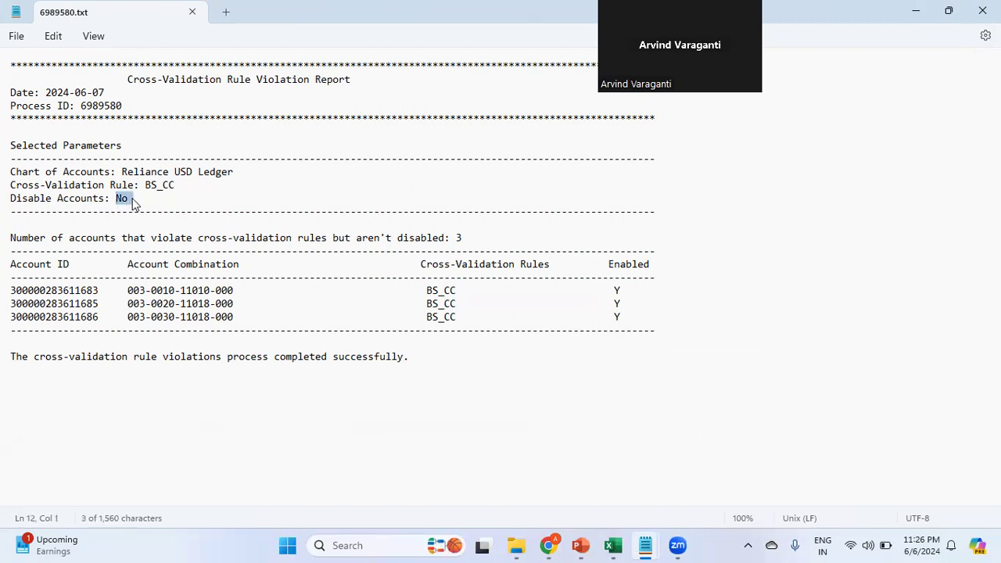